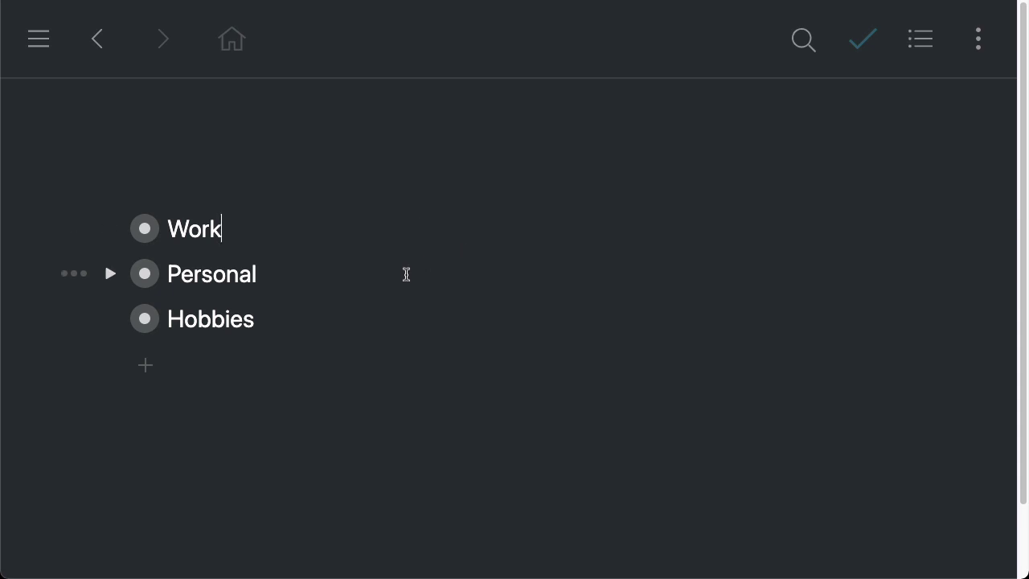
Expand the Work, Personal and Hobbies bullets to view the items nested under each
{"action": "left_click", "coordinate": [110, 228]}
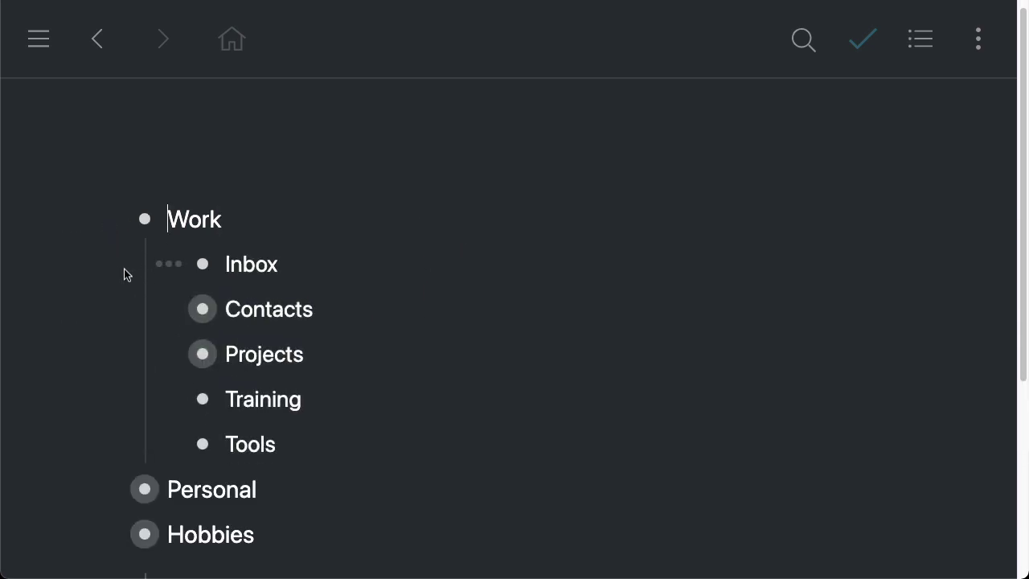
{"action": "left_click", "coordinate": [112, 403]}
{"action": "scroll", "coordinate": [346, 260], "scroll_direction": "down", "scroll_amount": 5}
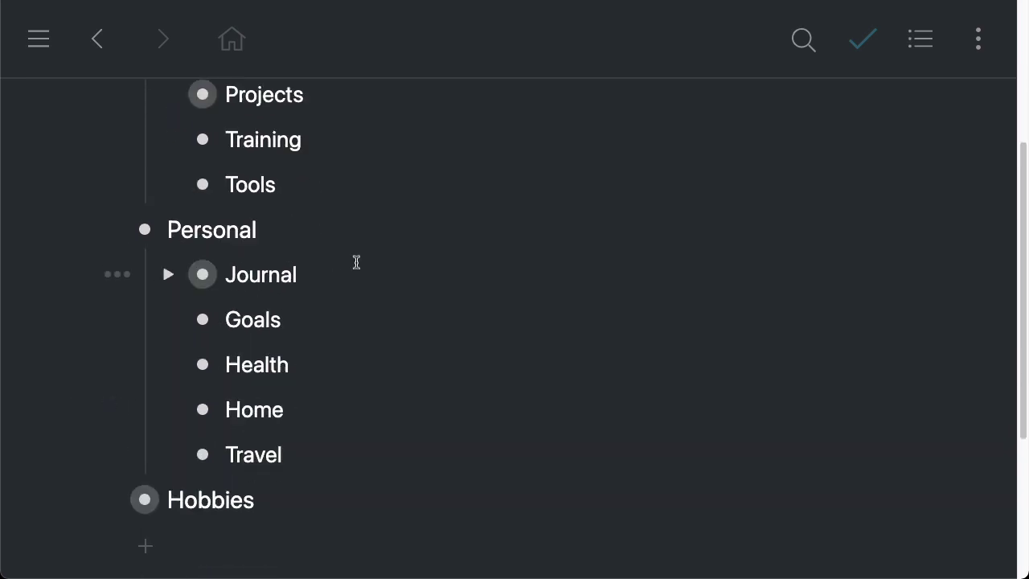
{"action": "left_click", "coordinate": [110, 480]}
{"action": "scroll", "coordinate": [530, 337], "scroll_direction": "down", "scroll_amount": 3}
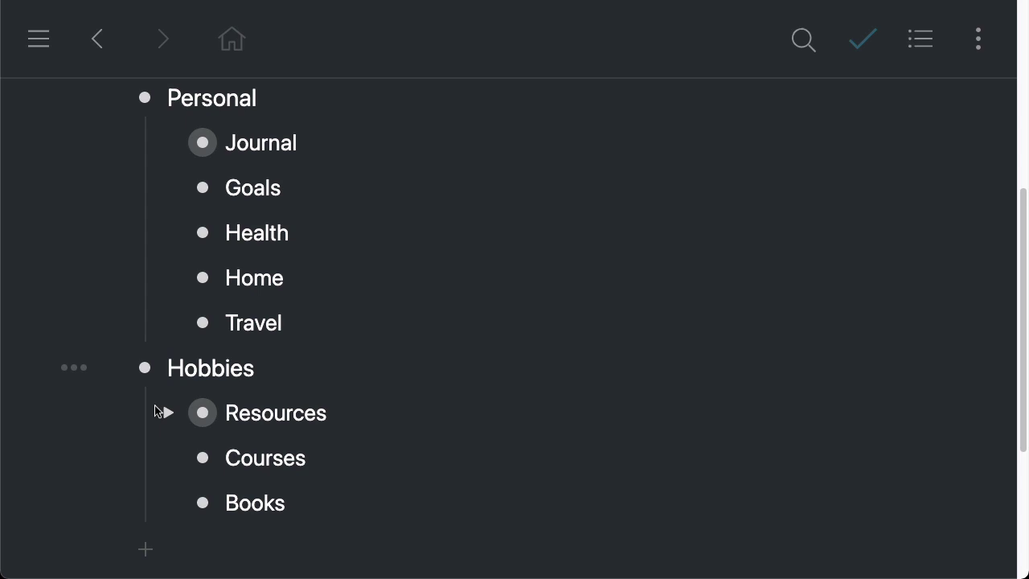
Collapse the Hobbies, Personal and Work bullets back to the top level
{"action": "left_click", "coordinate": [110, 368]}
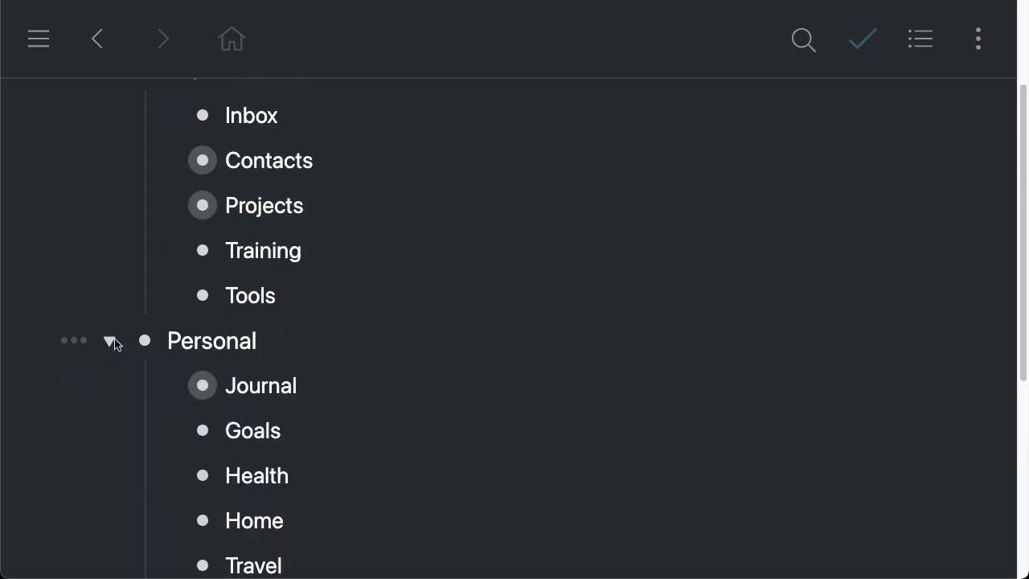
{"action": "left_click", "coordinate": [114, 339]}
{"action": "left_click", "coordinate": [110, 229]}
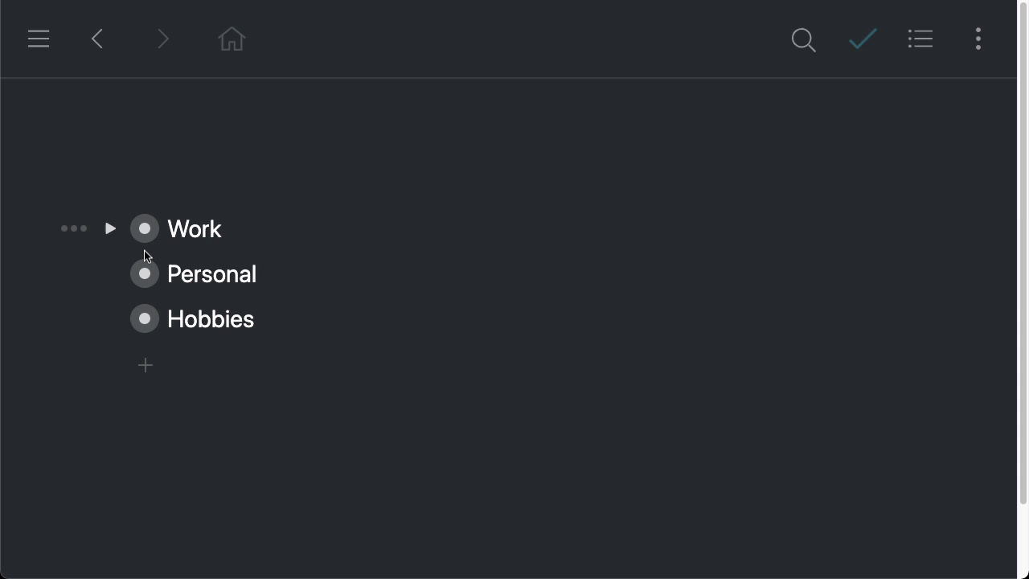
Expand the Personal bullet and its Journal bullet to show the dated entries
{"action": "left_click", "coordinate": [110, 274]}
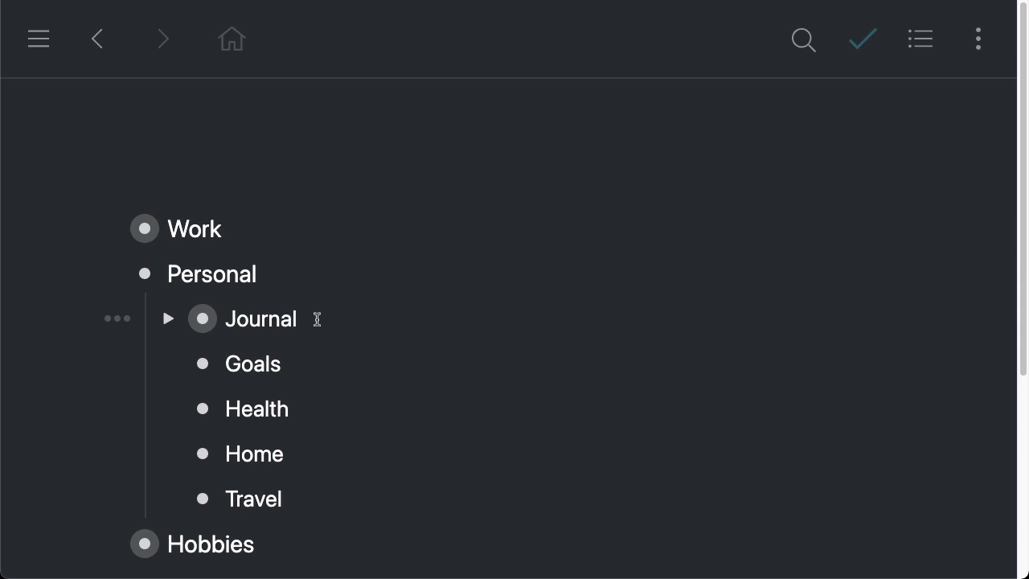
{"action": "scroll", "coordinate": [318, 318], "scroll_direction": "down", "scroll_amount": 1}
{"action": "left_click", "coordinate": [167, 311]}
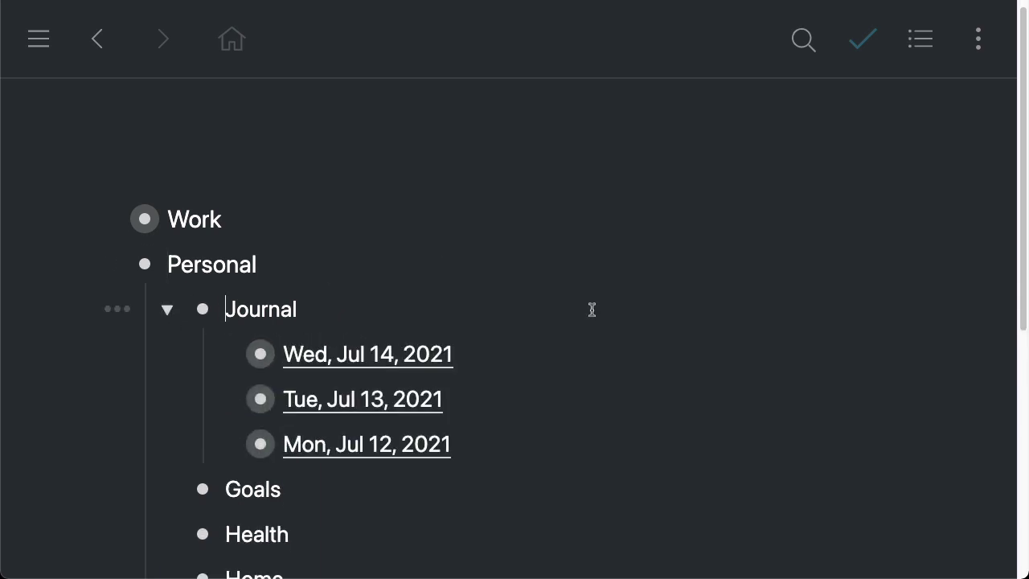
{"action": "scroll", "coordinate": [579, 313], "scroll_direction": "down", "scroll_amount": 1}
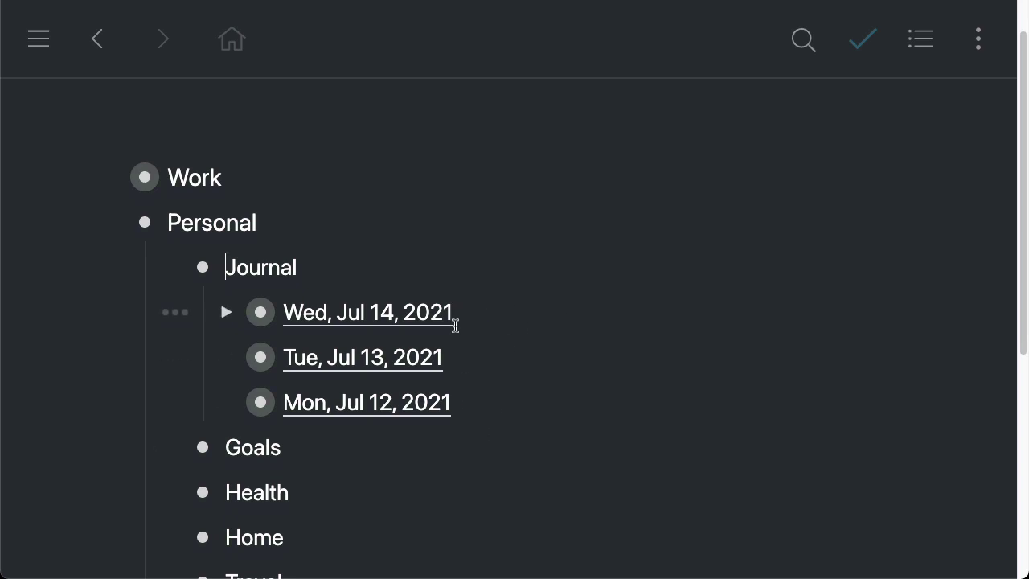
{"action": "left_click_drag", "start_coordinate": [462, 315], "coordinate": [282, 313]}
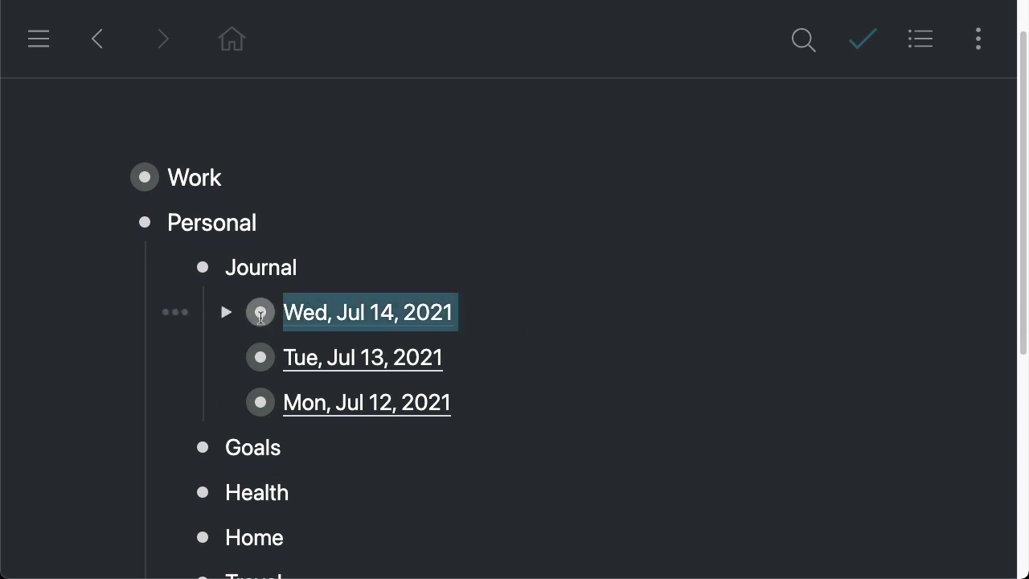
{"action": "left_click", "coordinate": [477, 315]}
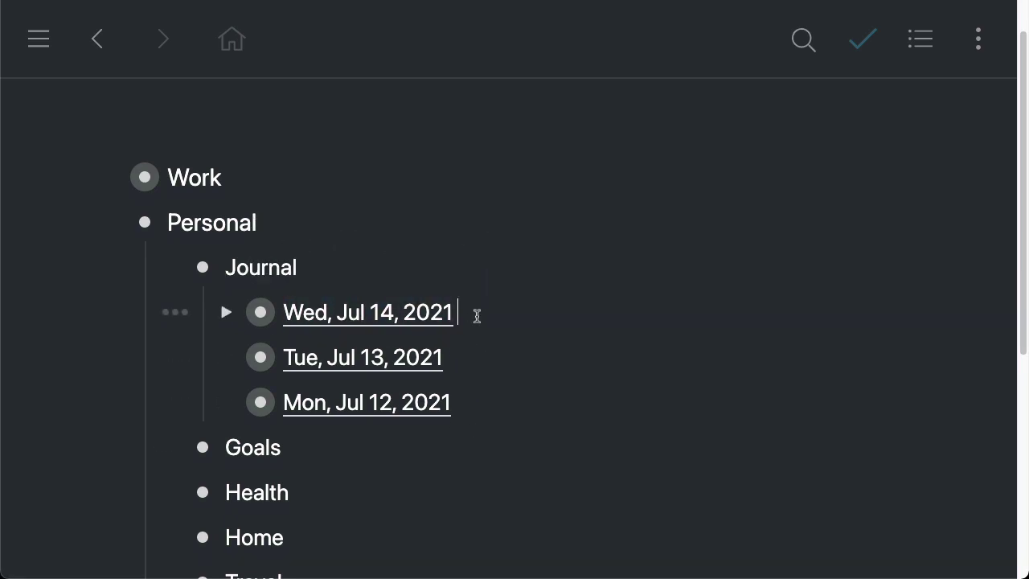
Add a new bullet above the dated entries in Journal and convert the word "today" into a date
{"action": "left_click", "coordinate": [388, 255]}
{"action": "key", "text": "Return"}
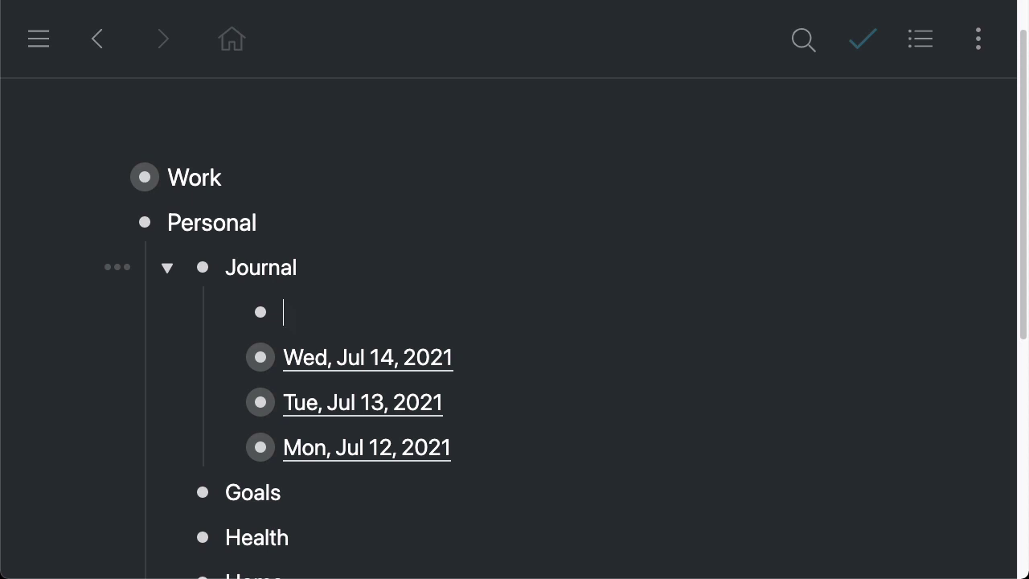
{"action": "type", "text": "today"}
{"action": "key", "text": "Return"}
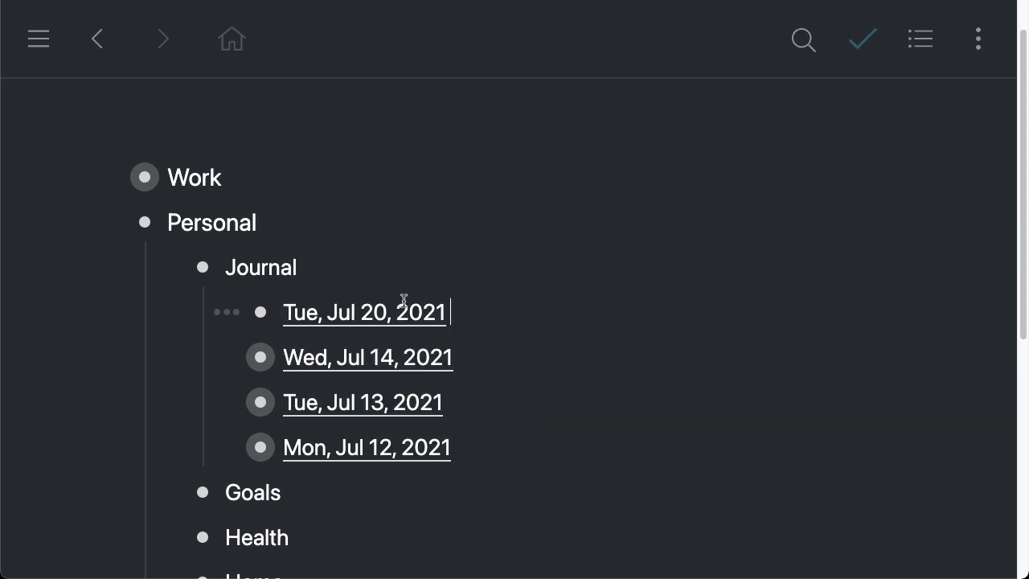
Replace the new Journal bullet's date with the text "today", and delete that bullet
{"action": "key", "text": "ctrl+a"}
{"action": "key", "text": "BackSpace"}
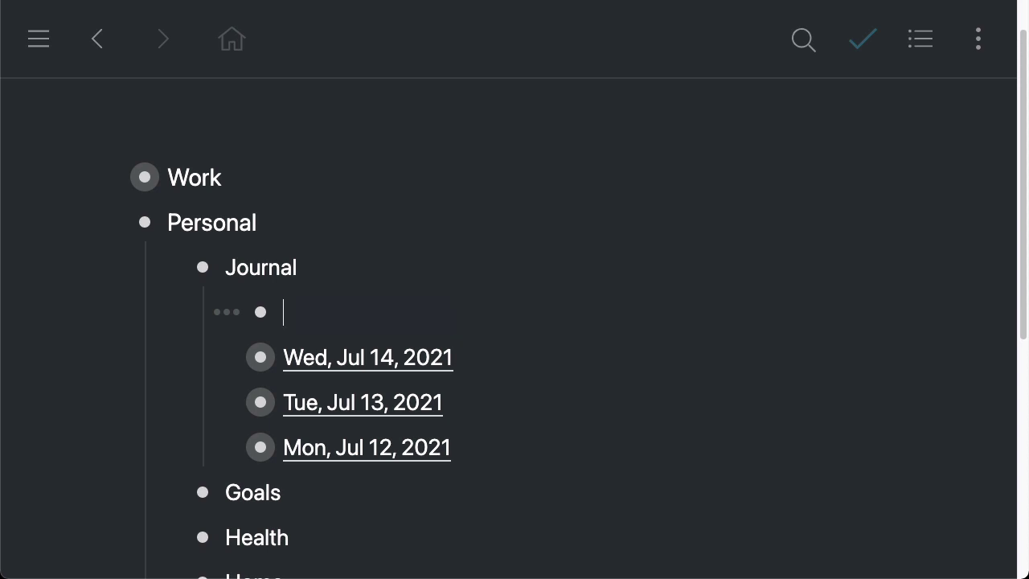
{"action": "type", "text": "today"}
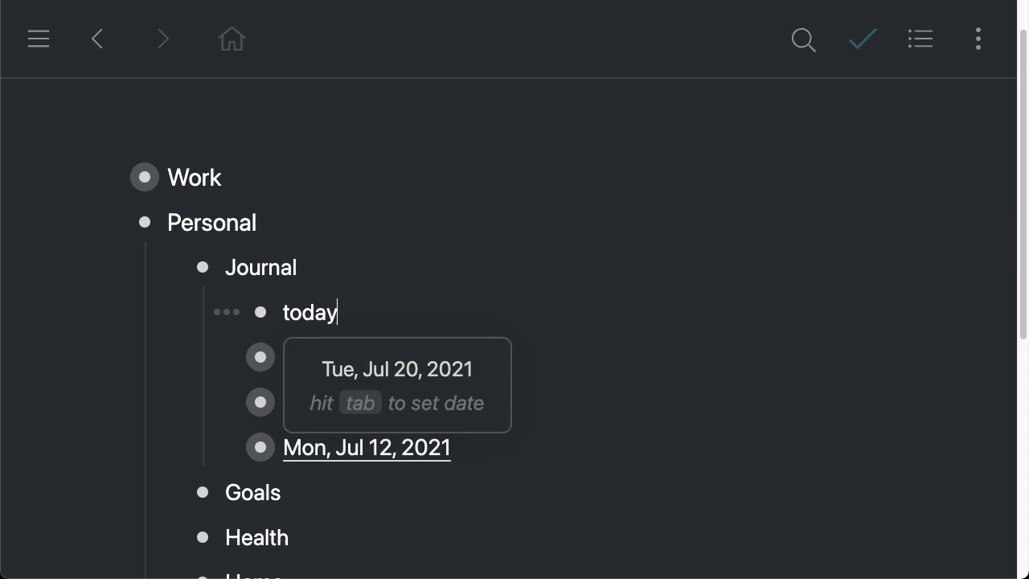
{"action": "key", "text": "ctrl+a"}
{"action": "key", "text": "BackSpace"}
{"action": "key", "text": "BackSpace"}
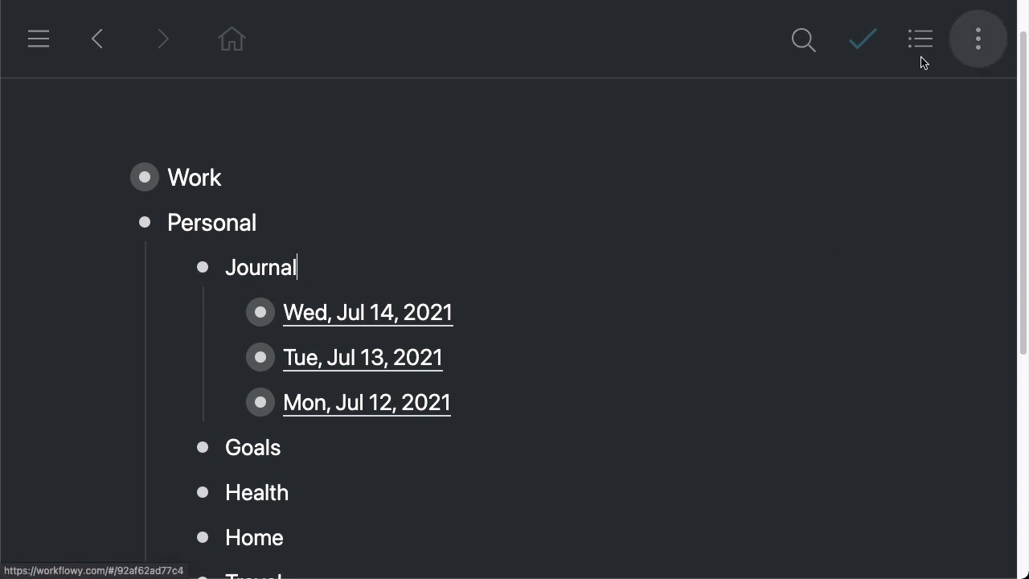
Search the outline for "last week" and for "jul 13", and close the search
{"action": "left_click", "coordinate": [797, 47]}
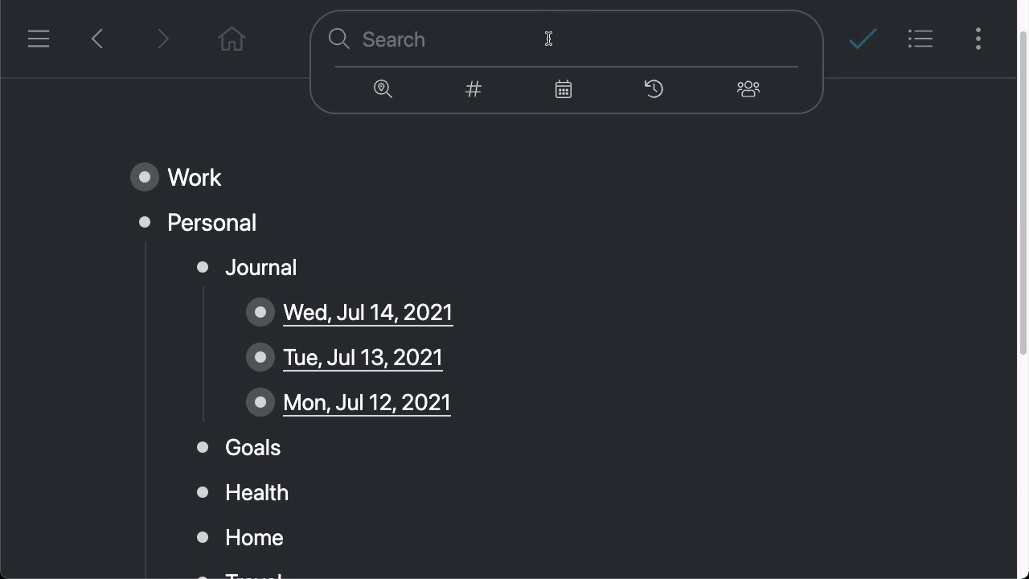
{"action": "type", "text": "last week"}
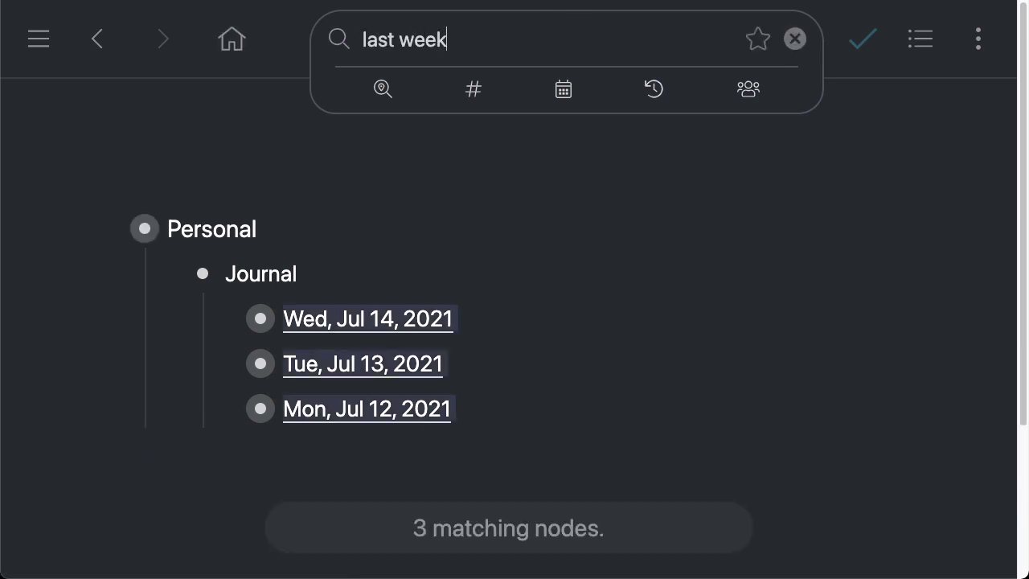
{"action": "key", "text": "super+a"}
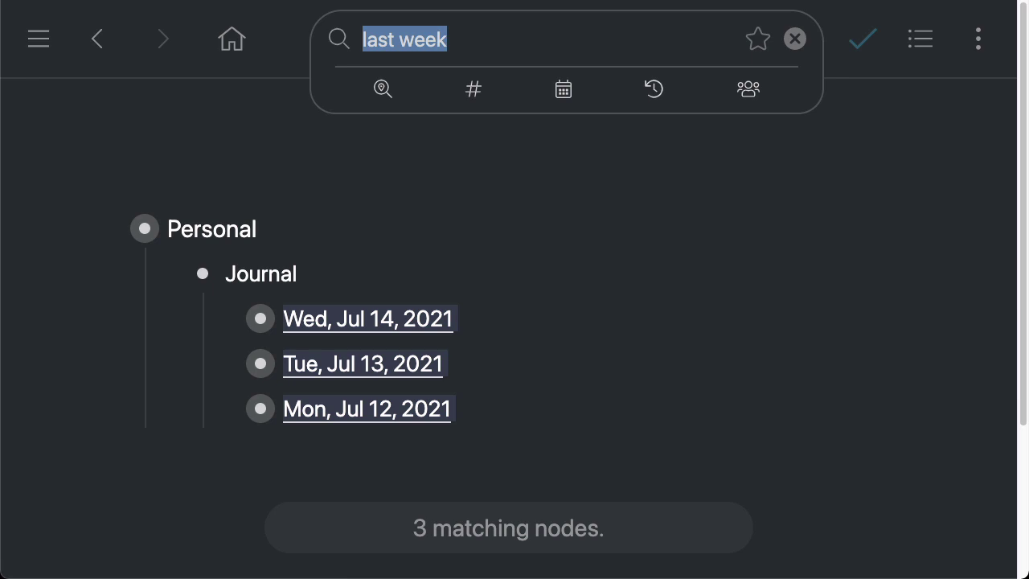
{"action": "type", "text": "jul 13"}
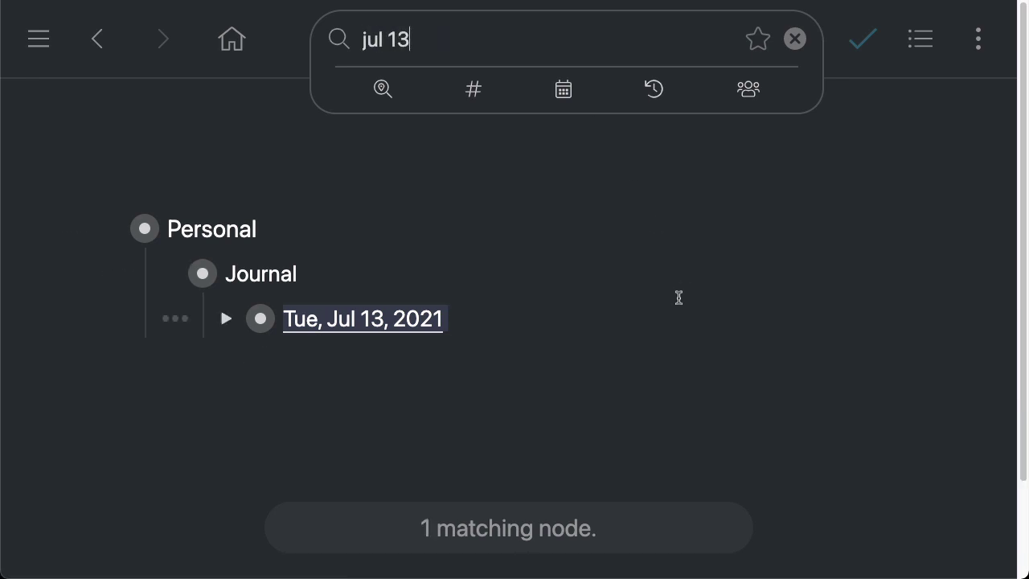
{"action": "key", "text": "Escape"}
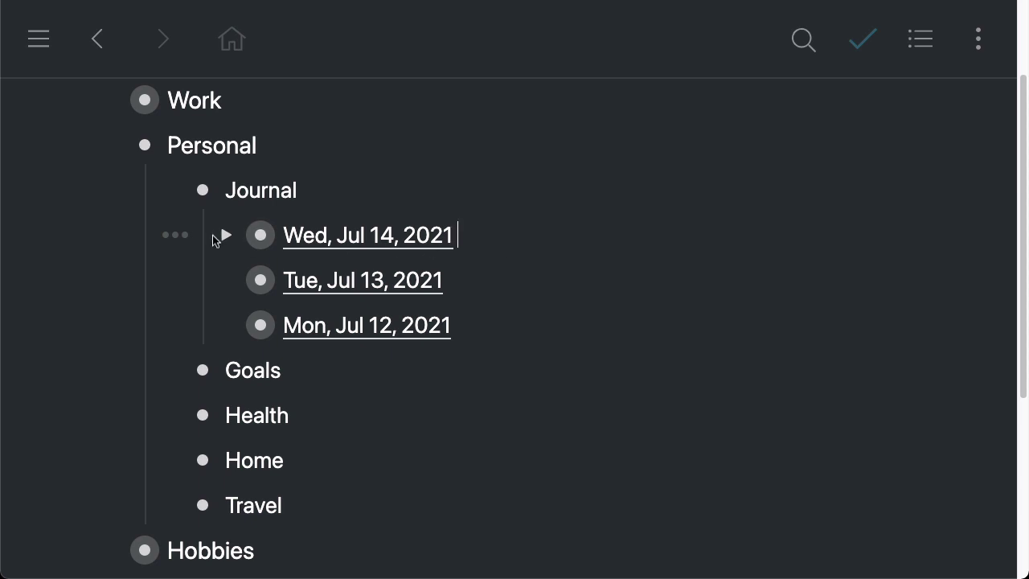
Expand the Wed, Jul 14, 2021 entry and open the full note under "Very important thing"
{"action": "left_click", "coordinate": [226, 235]}
{"action": "scroll", "coordinate": [741, 337], "scroll_direction": "down", "scroll_amount": 1}
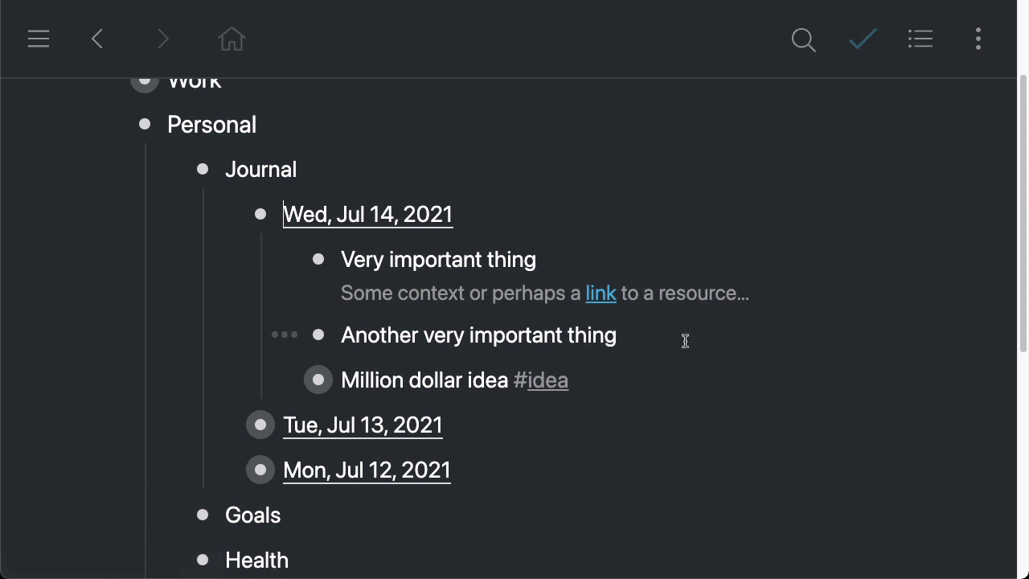
{"action": "left_click_drag", "start_coordinate": [348, 291], "coordinate": [813, 329]}
{"action": "left_click", "coordinate": [813, 330]}
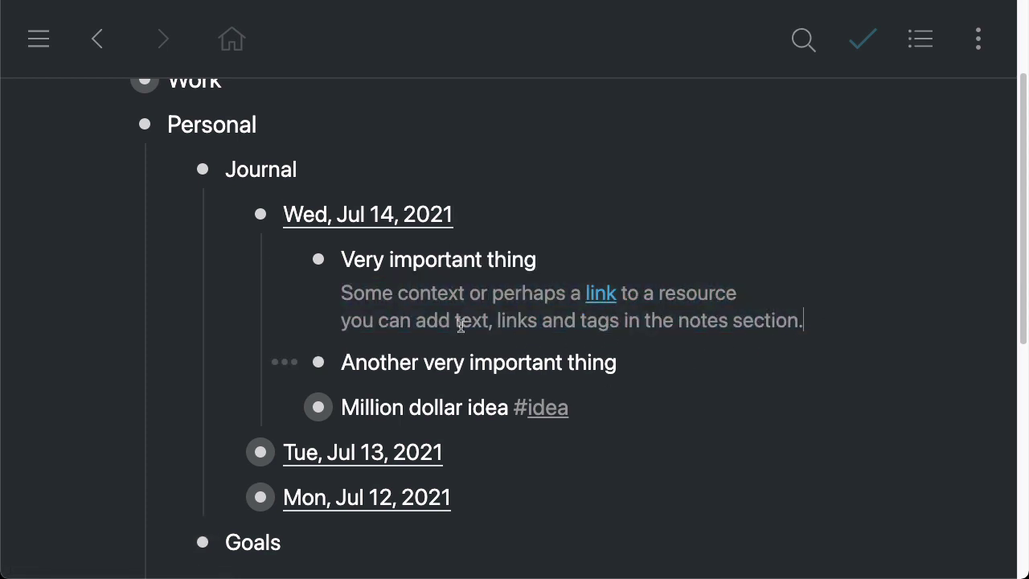
Add two nested bullets, "Thing" and "Thing 2", under "Another very important thing"
{"action": "left_click", "coordinate": [658, 362]}
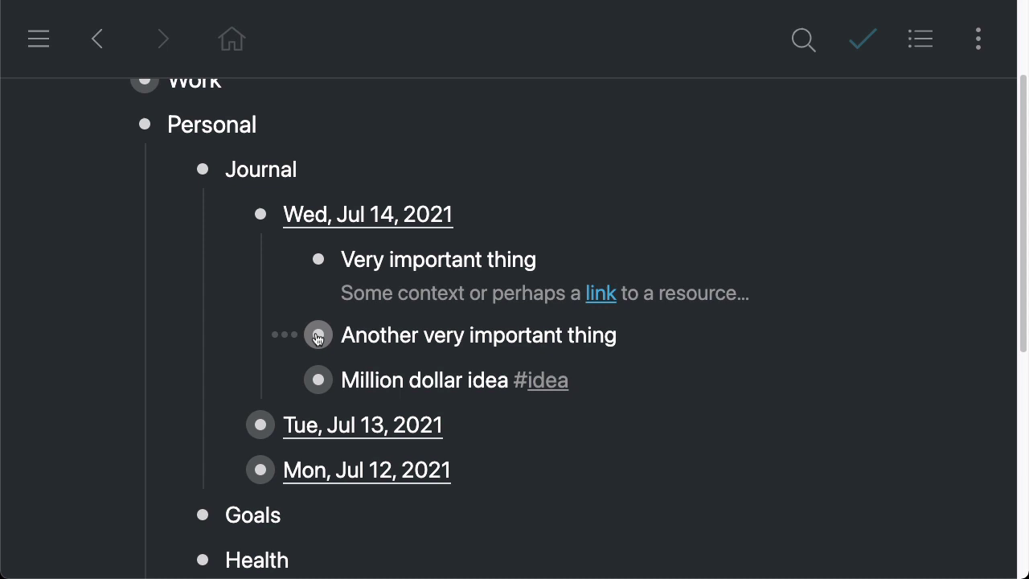
{"action": "key", "text": "Return"}
{"action": "key", "text": "Tab"}
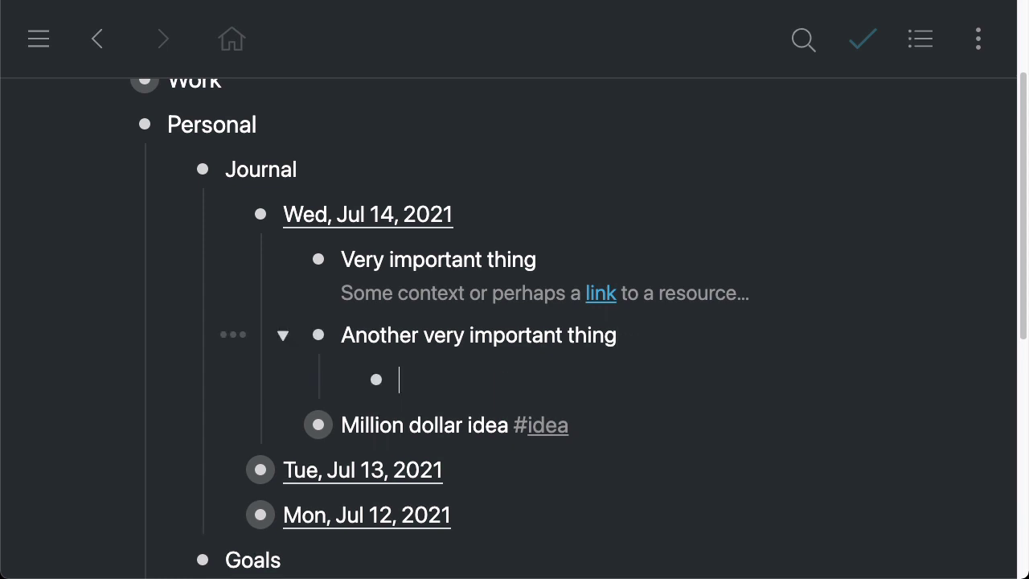
{"action": "type", "text": "Thing"}
{"action": "key", "text": "Return"}
{"action": "type", "text": "thing 2"}
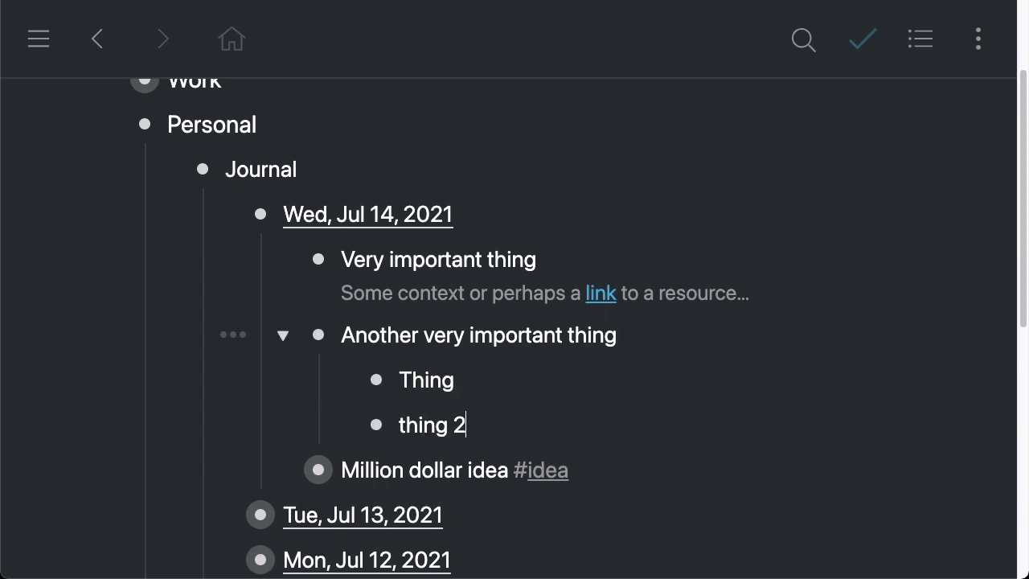
{"action": "key", "text": "Home"}
{"action": "key", "text": "Right"}
{"action": "key", "text": "BackSpace"}
{"action": "type", "text": "T"}
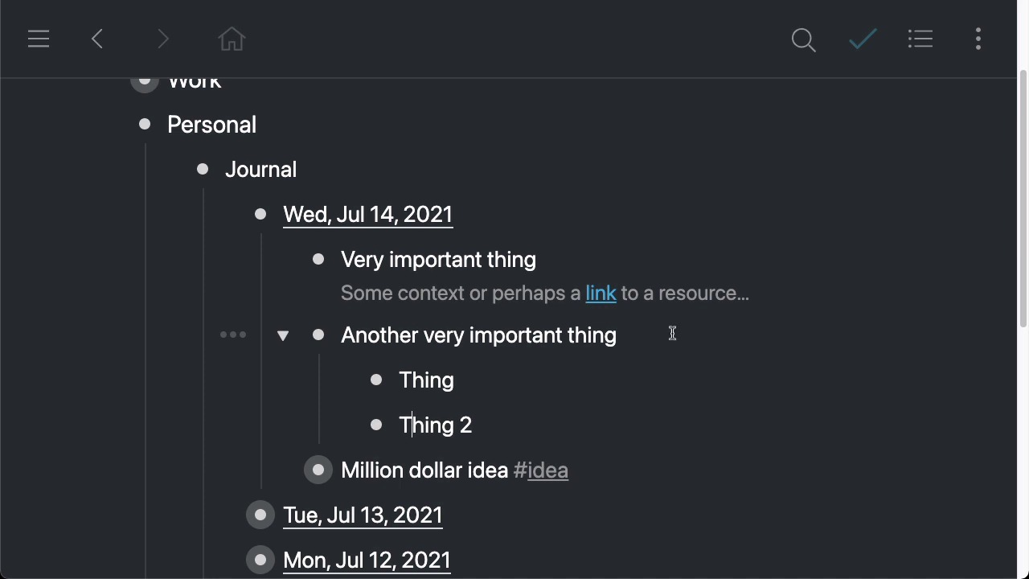
Collapse the "Another very important thing" bullet and place the text cursor at its end
{"action": "left_click", "coordinate": [282, 336]}
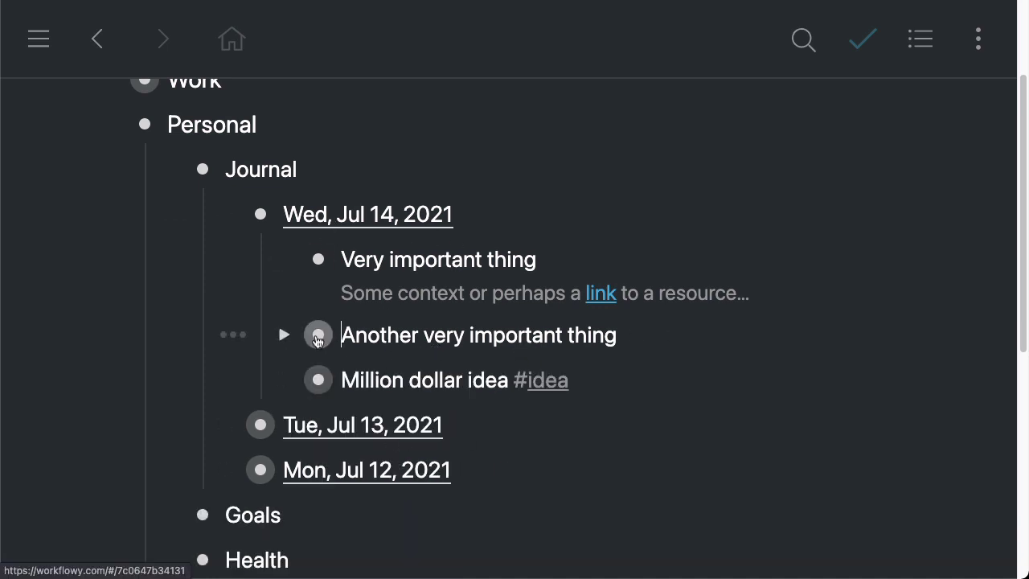
{"action": "left_click", "coordinate": [349, 337]}
{"action": "left_click", "coordinate": [620, 336]}
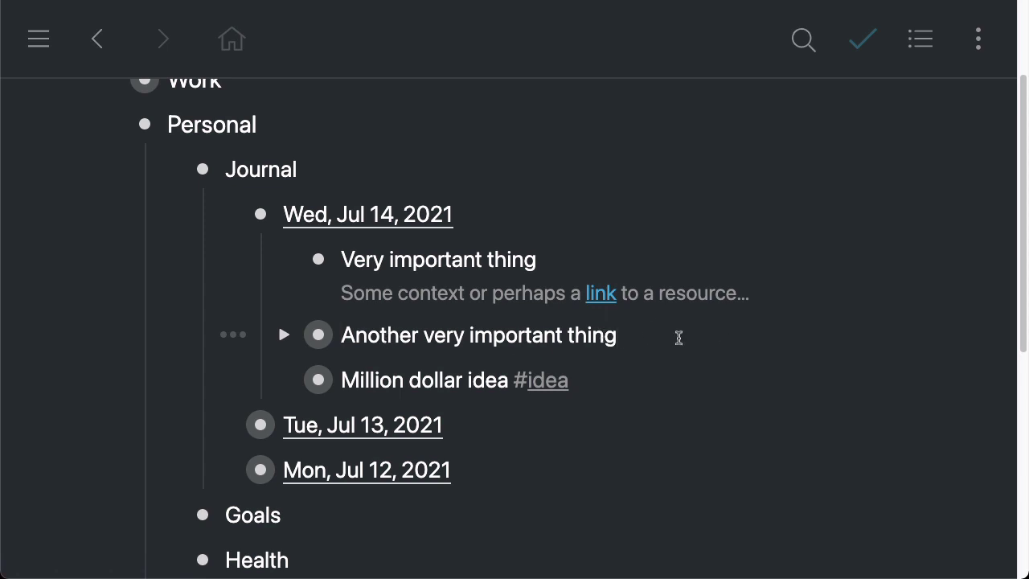
Add the note "Add a note like that" to the "Another very important thing" bullet
{"action": "left_click", "coordinate": [233, 335]}
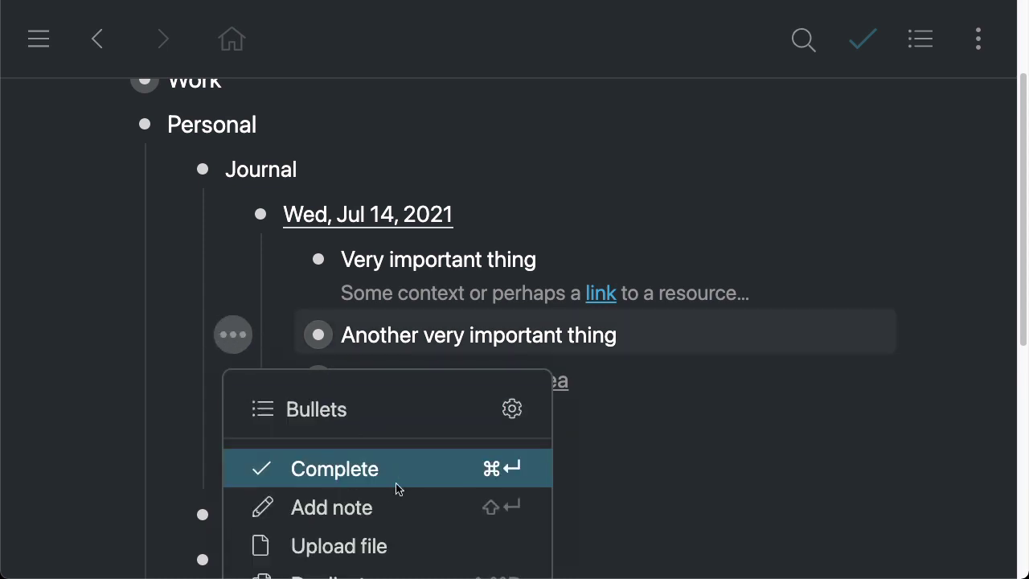
{"action": "scroll", "coordinate": [395, 483], "scroll_direction": "down", "scroll_amount": 1}
{"action": "left_click", "coordinate": [369, 487]}
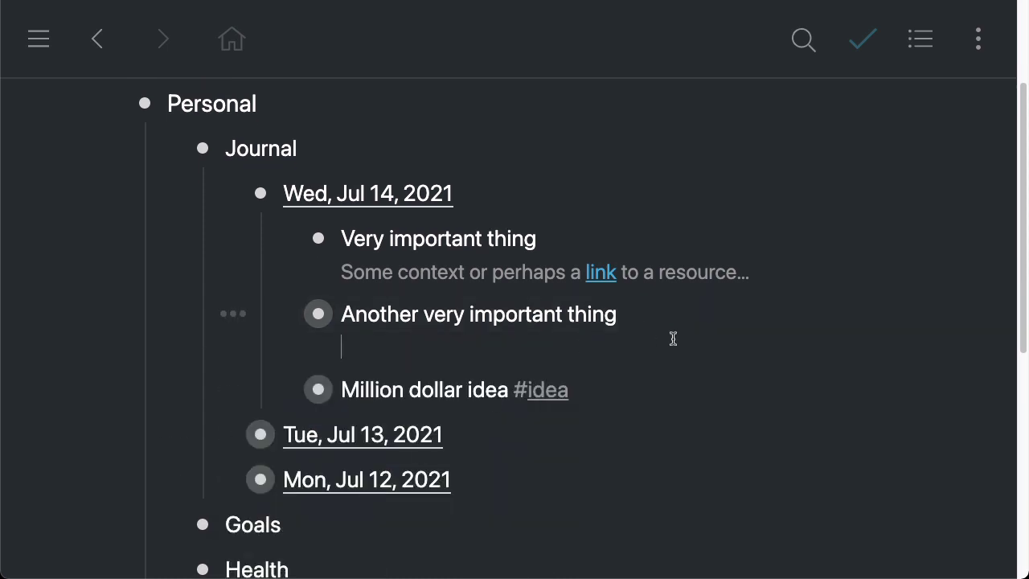
{"action": "type", "text": "Add a "}
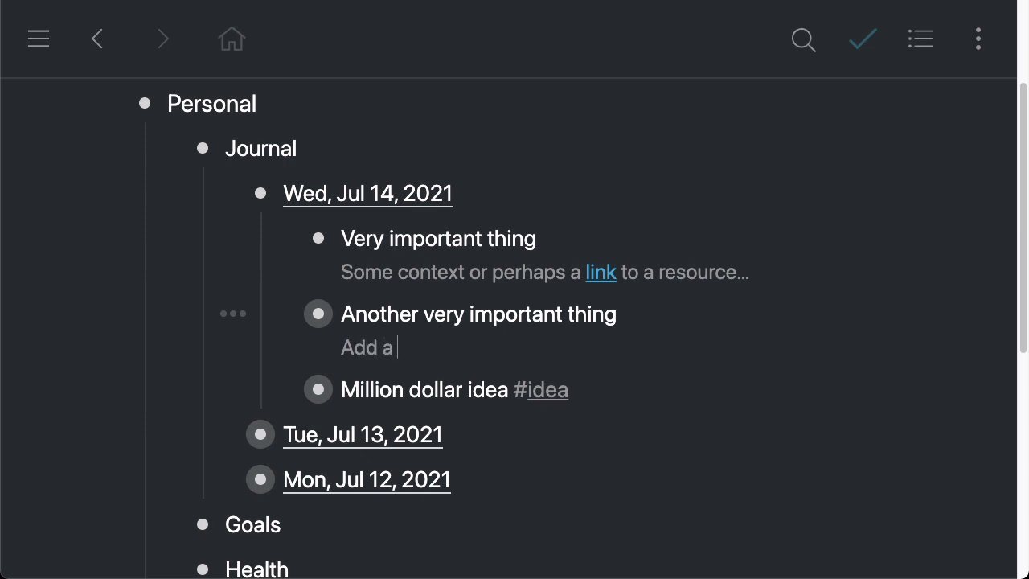
{"action": "type", "text": "note like that"}
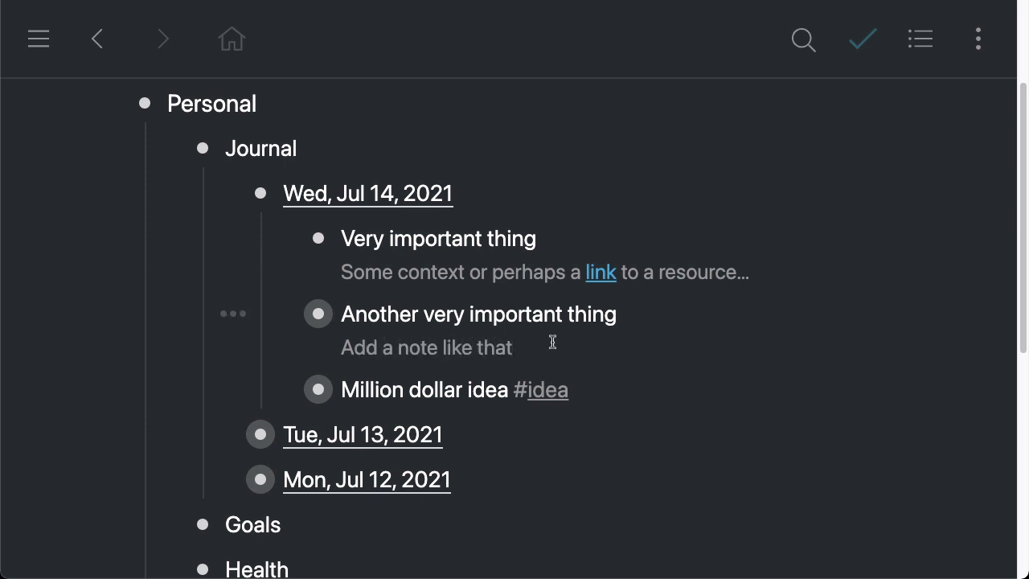
Extend the note with the filler lines "dsdsd", "ds" and "ds"
{"action": "key", "text": "Return"}
{"action": "type", "text": "dsdsd"}
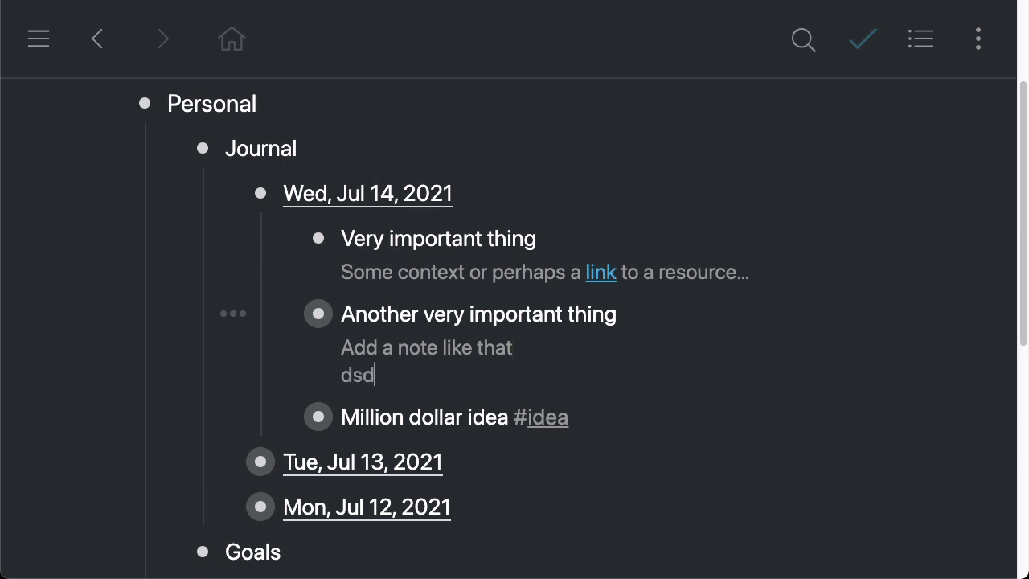
{"action": "key", "text": "Return"}
{"action": "type", "text": "ds"}
{"action": "key", "text": "Return"}
{"action": "type", "text": "ds"}
{"action": "key", "text": "Return"}
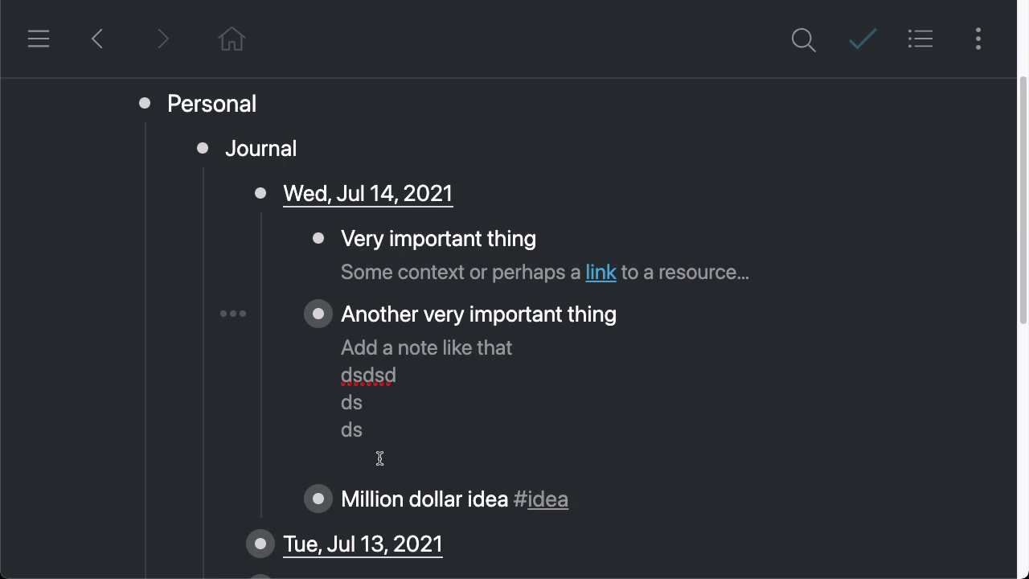
Delete the entire note under "Another very important thing"
{"action": "left_click_drag", "start_coordinate": [443, 457], "coordinate": [324, 351]}
{"action": "key", "text": "BackSpace"}
{"action": "key", "text": "BackSpace"}
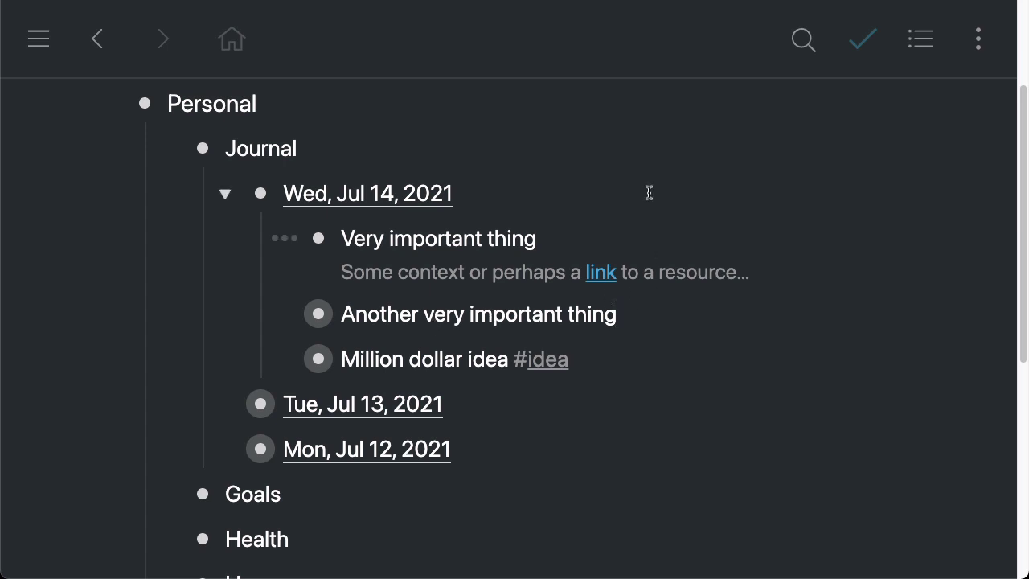
Filter the outline by the #idea tag, look over the tagged bullets and clear the filter
{"action": "left_click", "coordinate": [555, 369]}
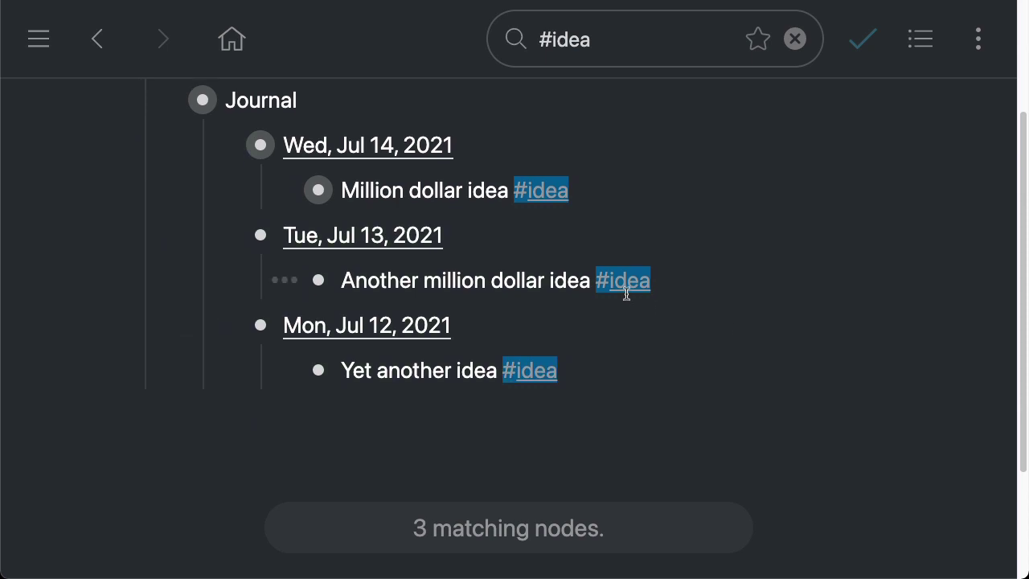
{"action": "left_click", "coordinate": [626, 286]}
{"action": "scroll", "coordinate": [651, 300], "scroll_direction": "down", "scroll_amount": 5}
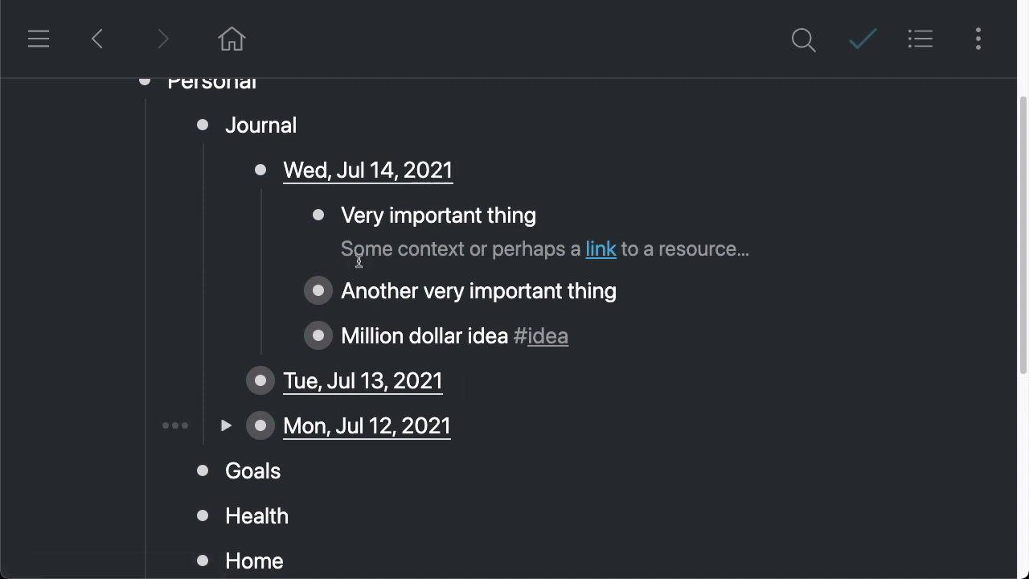
Collapse the Wed, Jul 14, 2021 journal entry and expand it again
{"action": "left_click", "coordinate": [225, 171]}
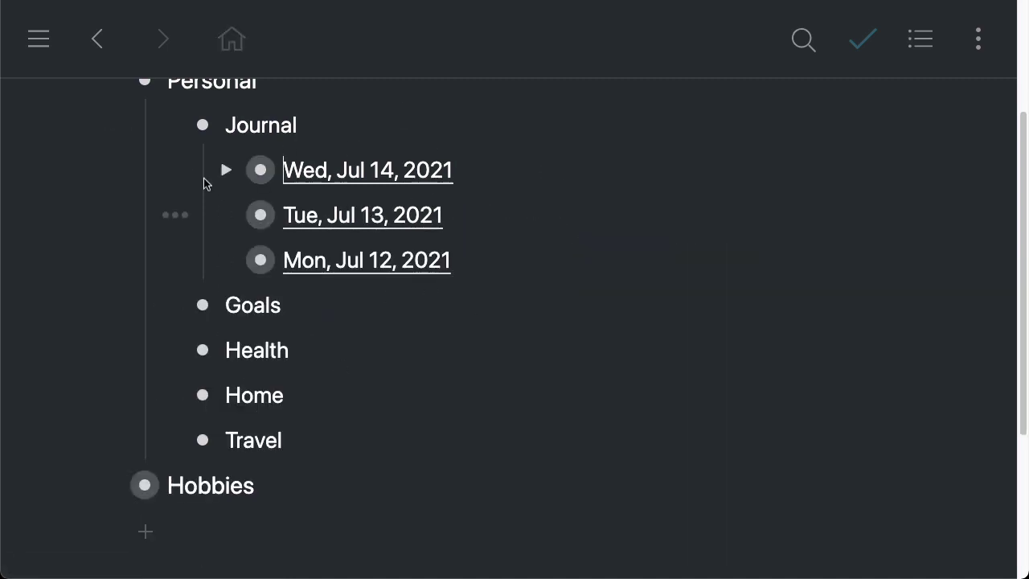
{"action": "left_click", "coordinate": [226, 171]}
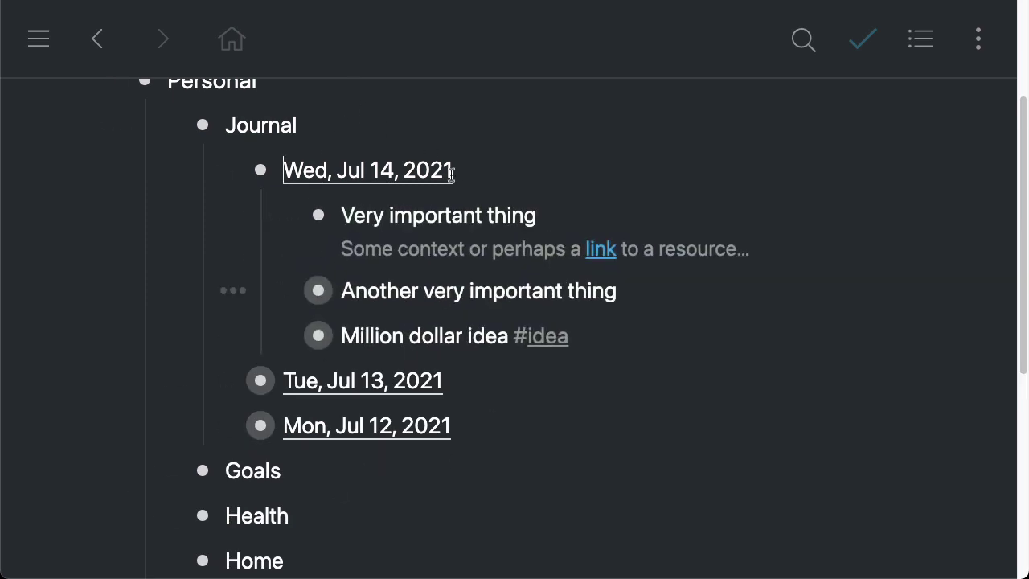
Filter by the #idea tag on "Million dollar idea" again, review the tagged bullets across the dated entries and remove the filter
{"action": "left_click", "coordinate": [541, 337]}
{"action": "scroll", "coordinate": [711, 241], "scroll_direction": "down", "scroll_amount": 5}
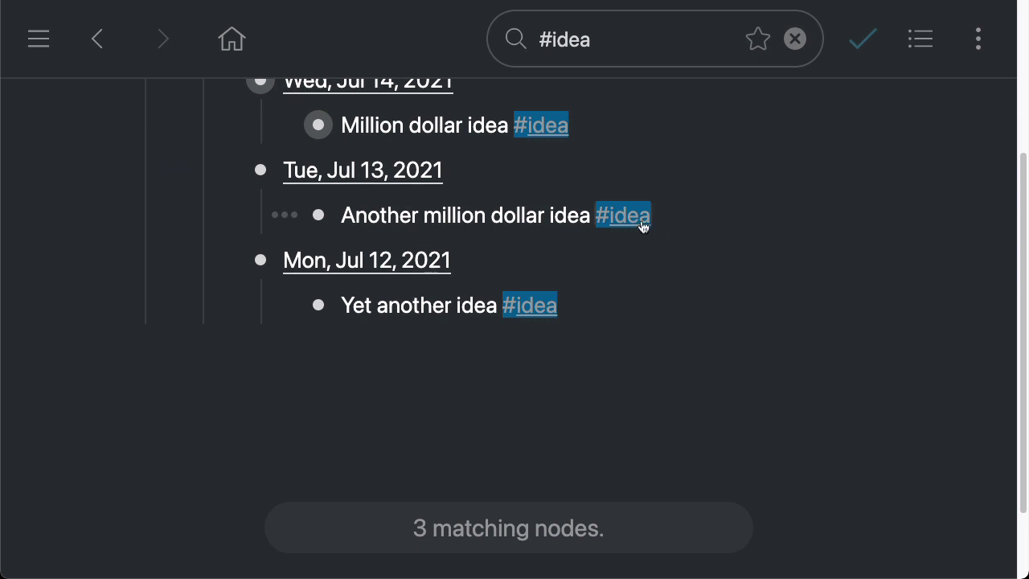
{"action": "scroll", "coordinate": [570, 304], "scroll_direction": "up", "scroll_amount": 1}
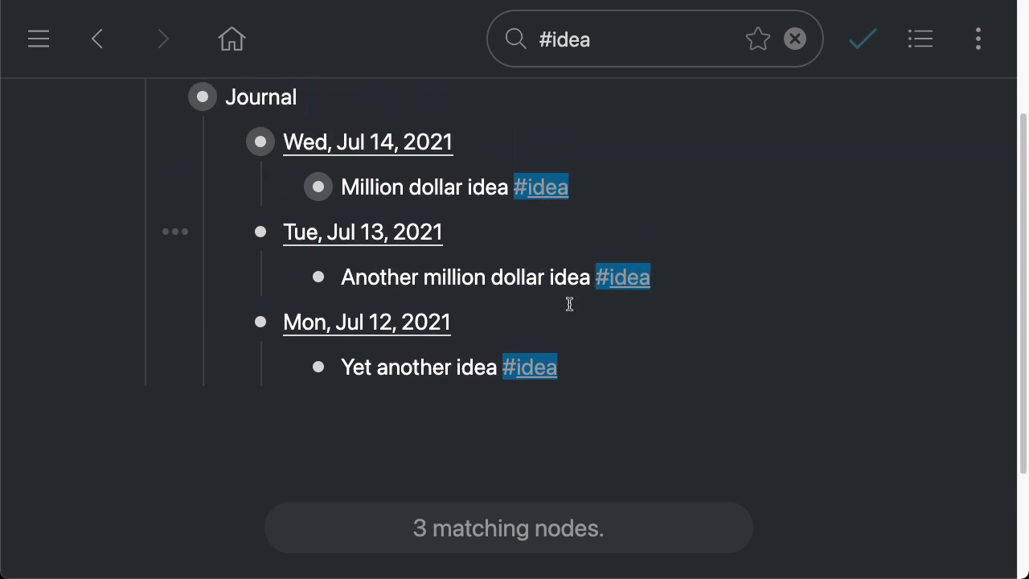
{"action": "left_click", "coordinate": [553, 198]}
{"action": "scroll", "coordinate": [705, 361], "scroll_direction": "down", "scroll_amount": 2}
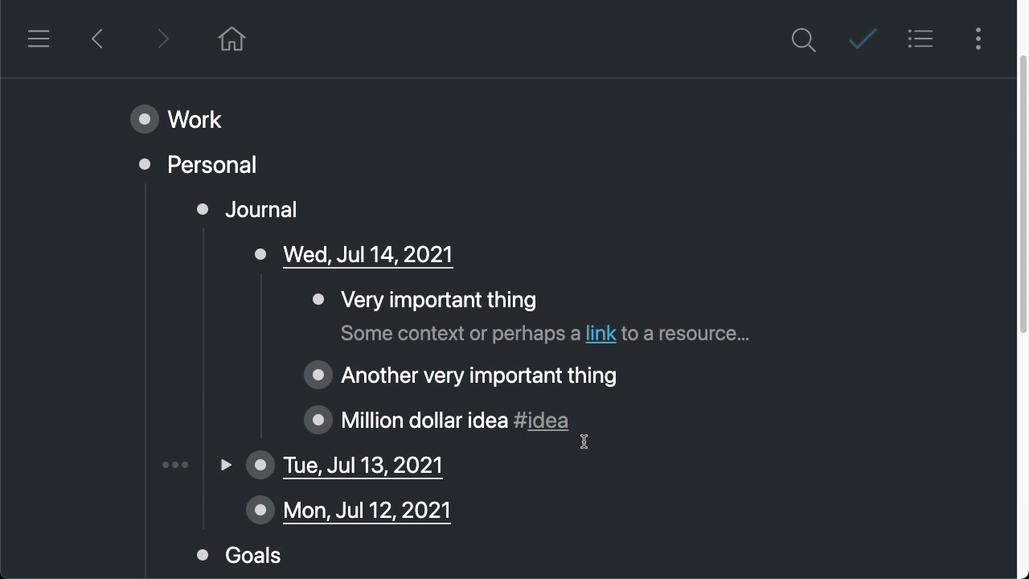
Collapse the Journal and Personal bullets, and expand Hobbies together with its nested Resources board
{"action": "left_click", "coordinate": [173, 213]}
{"action": "left_click", "coordinate": [112, 166]}
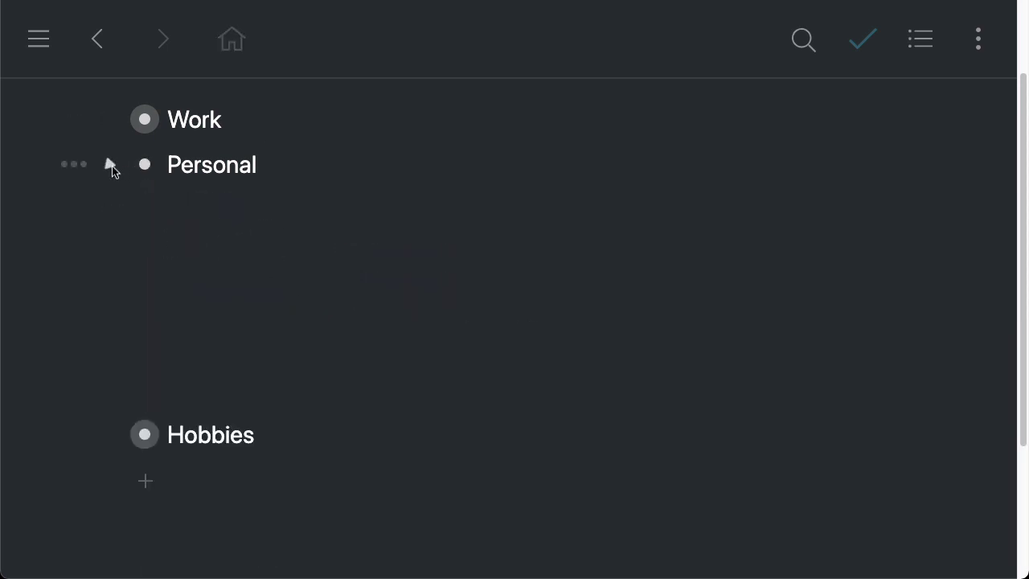
{"action": "left_click", "coordinate": [110, 235]}
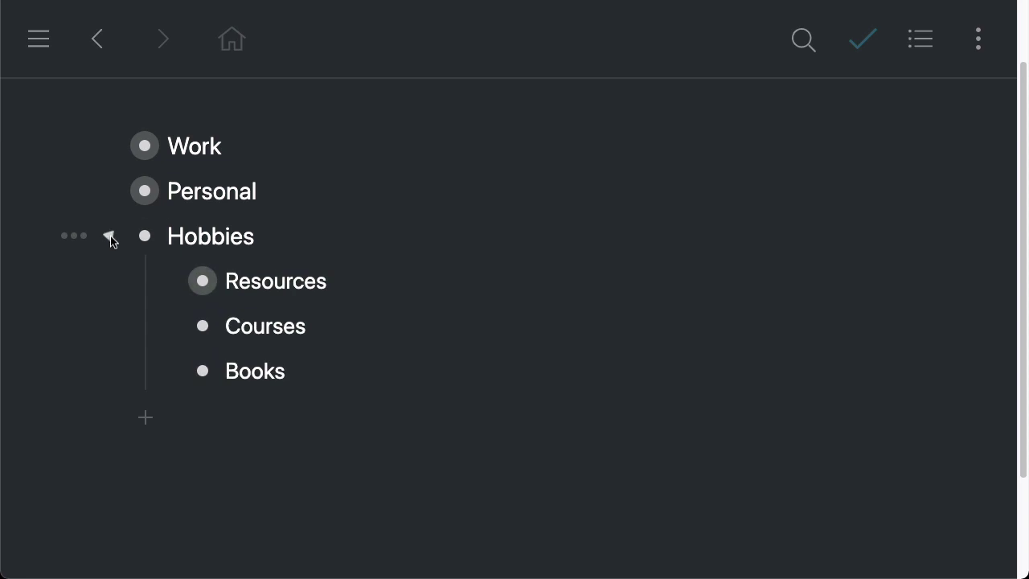
{"action": "left_click", "coordinate": [167, 281]}
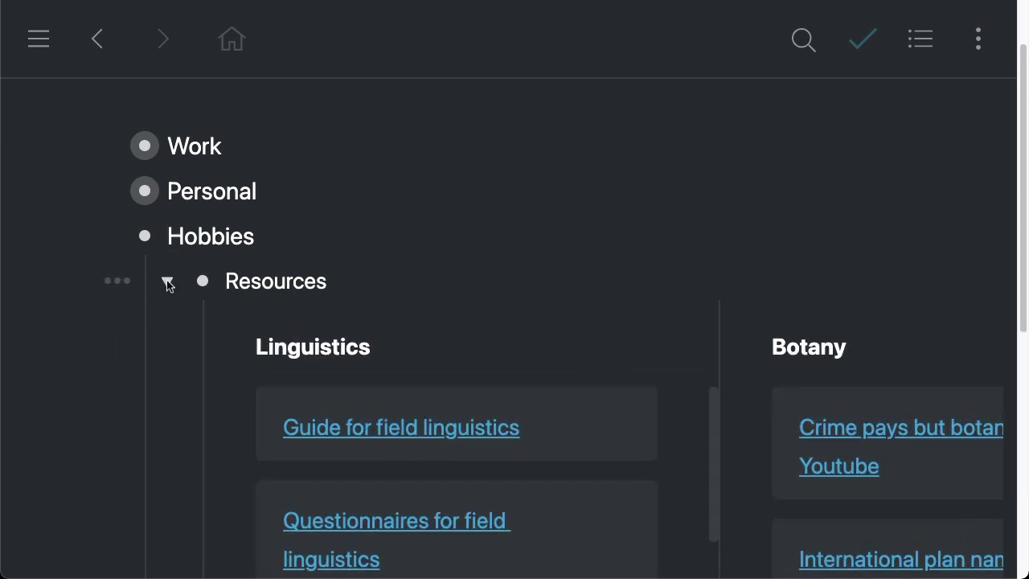
Zoom into the Resources board and look across its Linguistics, Botany and Python columns
{"action": "scroll", "coordinate": [519, 290], "scroll_direction": "down", "scroll_amount": 2}
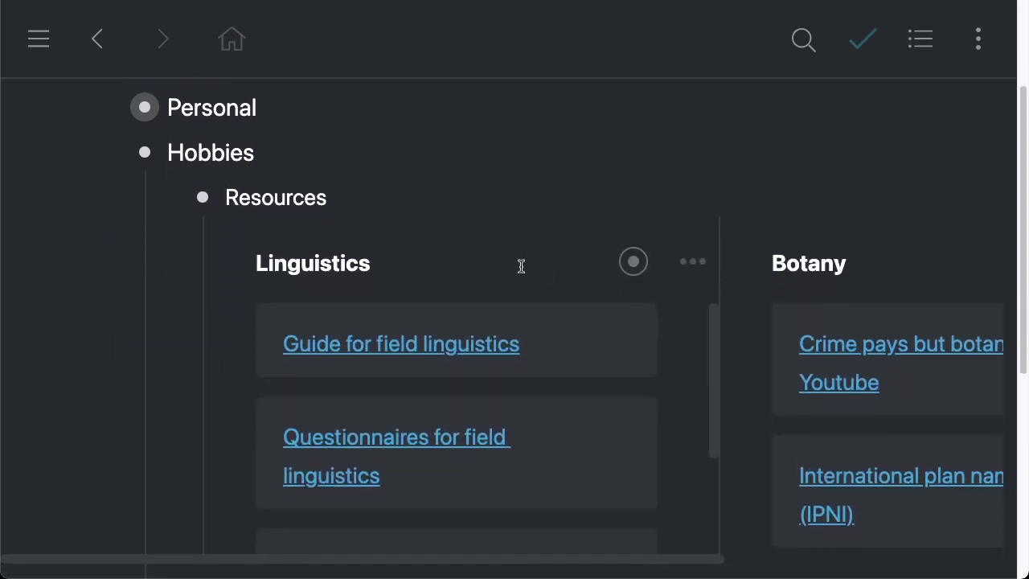
{"action": "scroll", "coordinate": [520, 266], "scroll_direction": "down", "scroll_amount": 1}
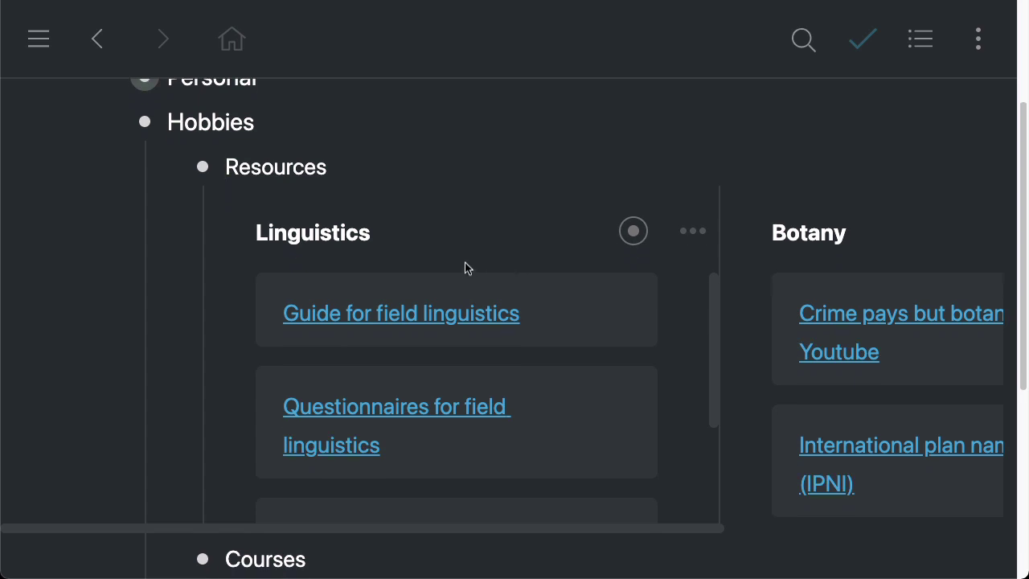
{"action": "key", "text": "ctrl+bracketright"}
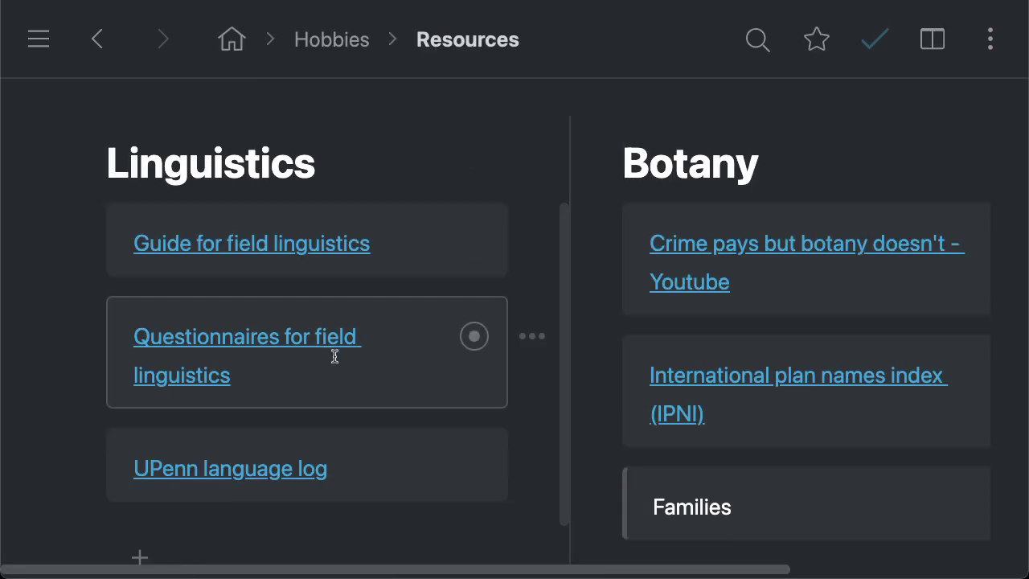
{"action": "scroll", "coordinate": [377, 193], "scroll_direction": "right", "scroll_amount": 10}
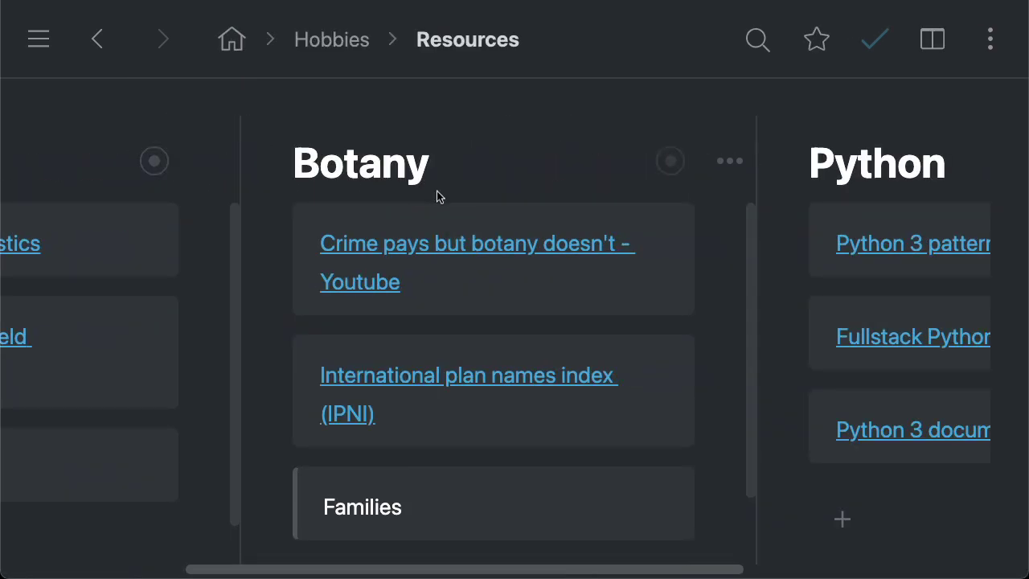
{"action": "scroll", "coordinate": [808, 203], "scroll_direction": "left", "scroll_amount": 10}
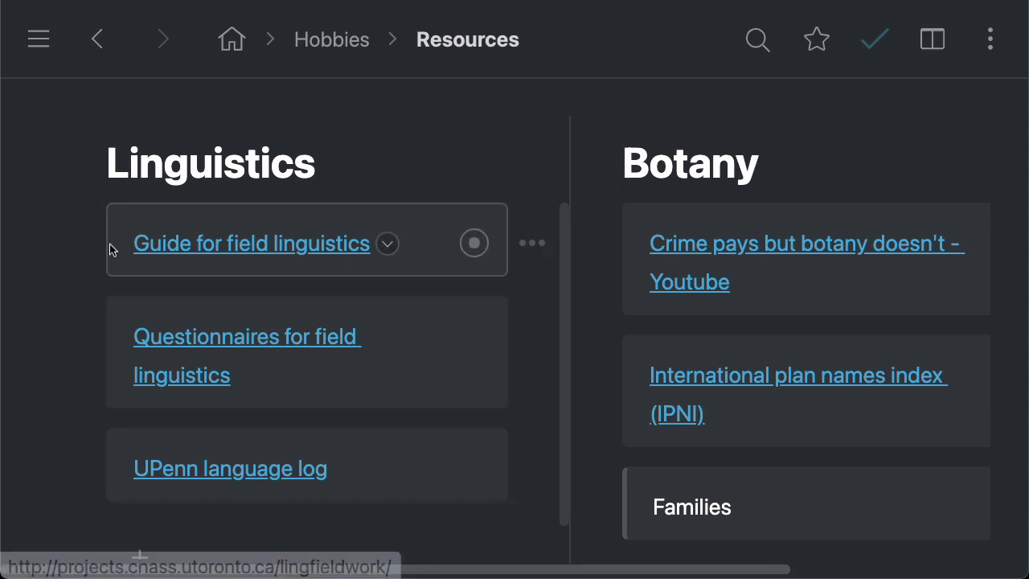
Add a "Thing 1" bullet inside the "Guide for field linguistics" card, with "subitem" nested beneath it
{"action": "left_click", "coordinate": [412, 246]}
{"action": "key", "text": "Return"}
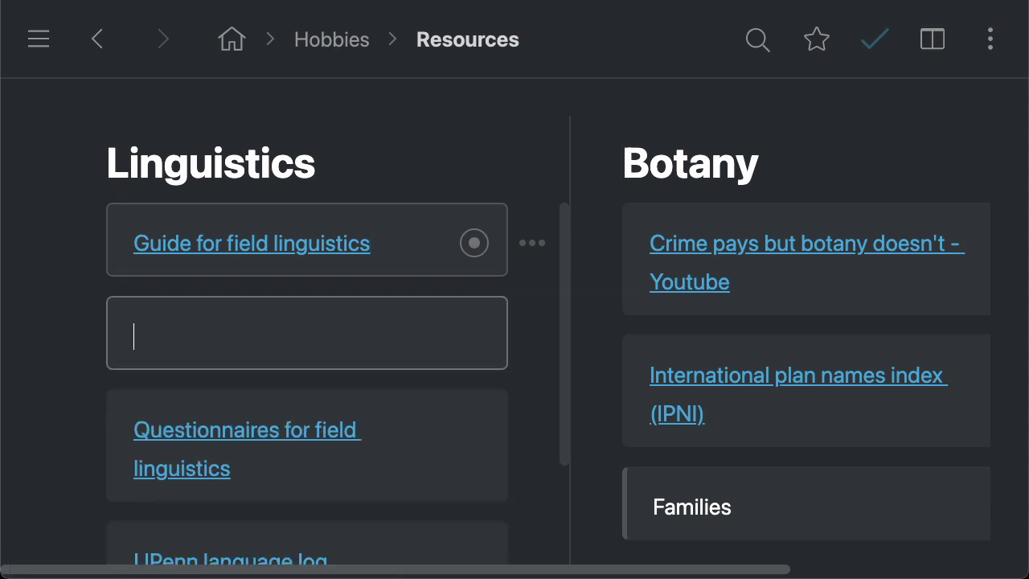
{"action": "key", "text": "Tab"}
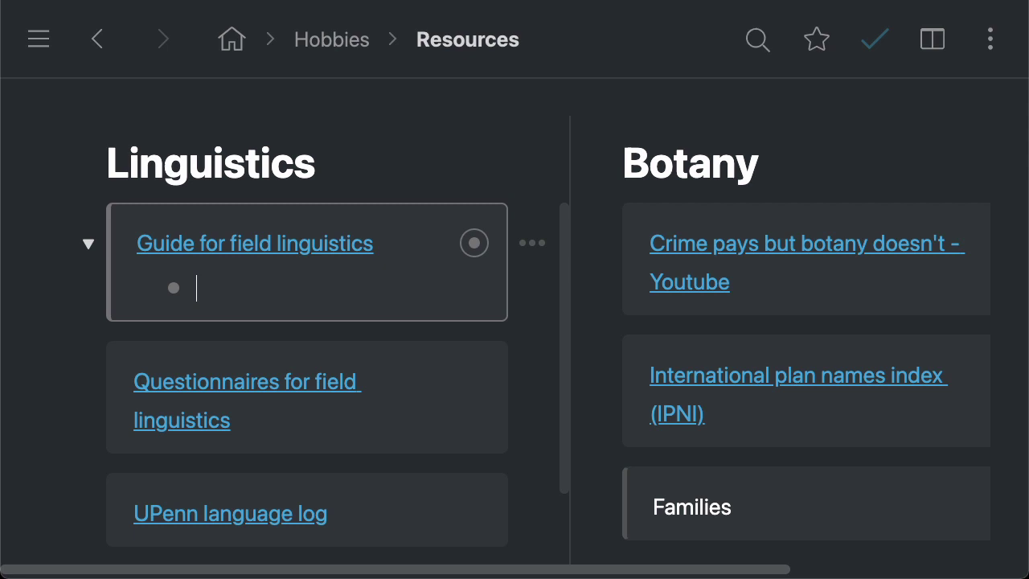
{"action": "type", "text": "Thing 1"}
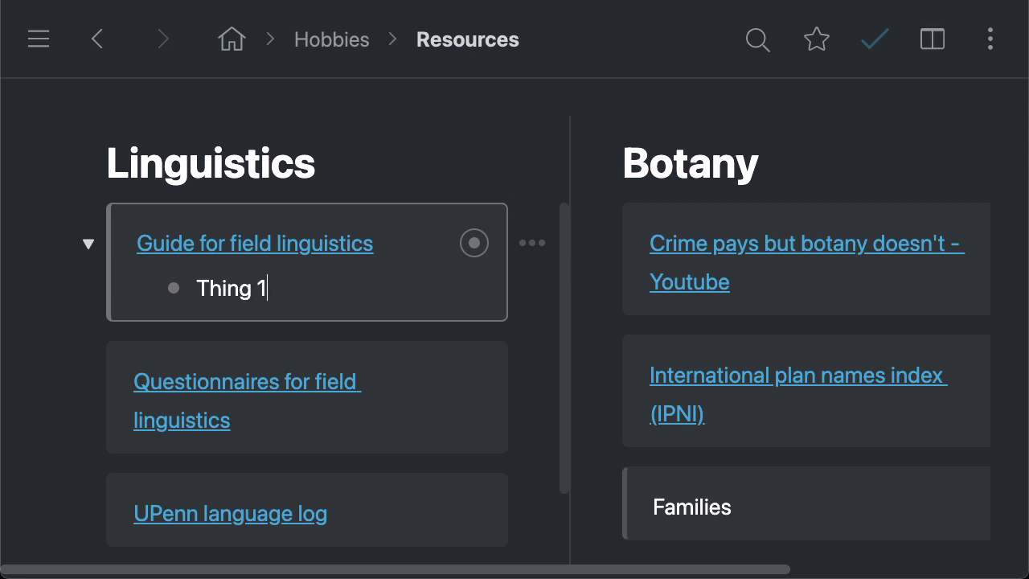
{"action": "key", "text": "Return"}
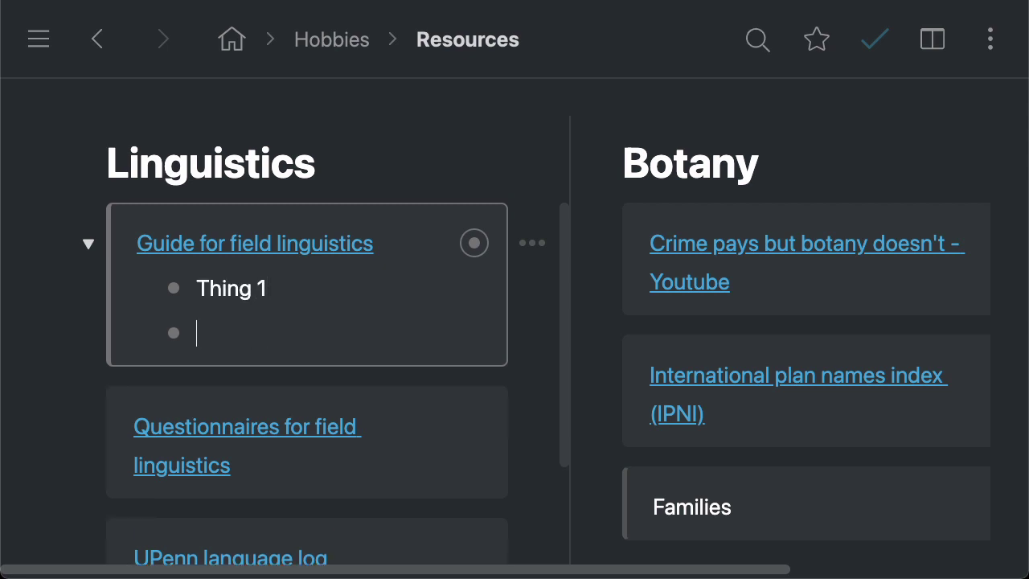
{"action": "type", "text": "subitem"}
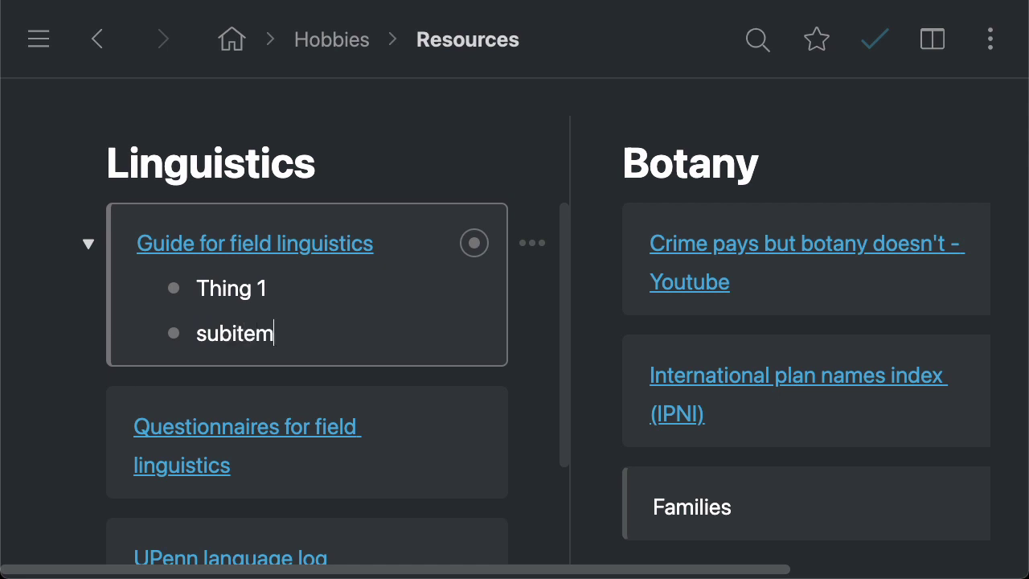
{"action": "key", "text": "Tab"}
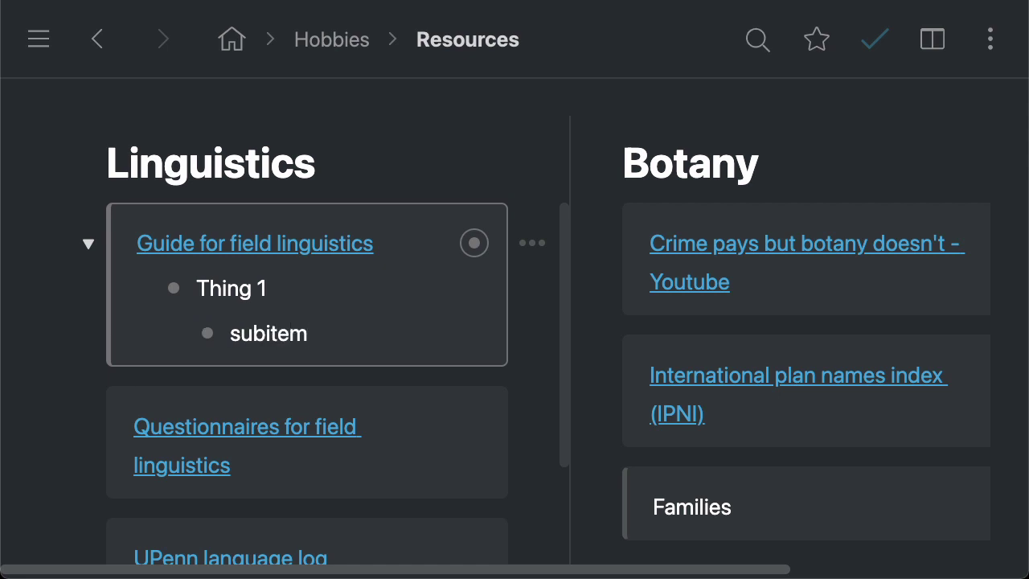
Delete the "Thing 1" and "subitem" bullets from the "Guide for field linguistics" card
{"action": "left_click", "coordinate": [138, 291]}
{"action": "left_click_drag", "start_coordinate": [337, 338], "coordinate": [357, 304]}
{"action": "key", "text": "shift+super+BackSpace"}
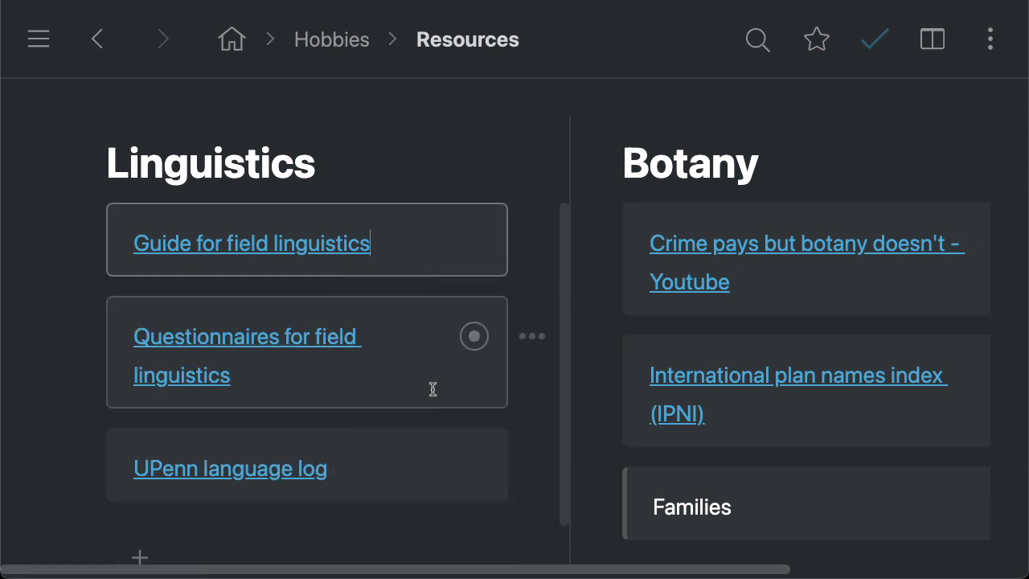
Zoom into the Families card in the Botany column
{"action": "scroll", "coordinate": [402, 349], "scroll_direction": "right", "scroll_amount": 5}
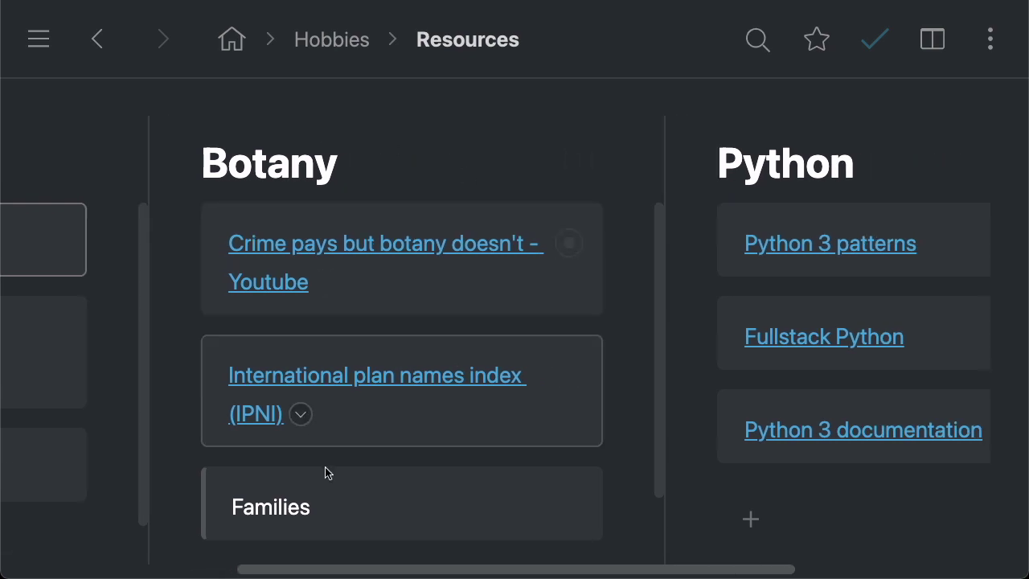
{"action": "scroll", "coordinate": [482, 491], "scroll_direction": "down", "scroll_amount": 1}
{"action": "scroll", "coordinate": [547, 479], "scroll_direction": "down", "scroll_amount": 1}
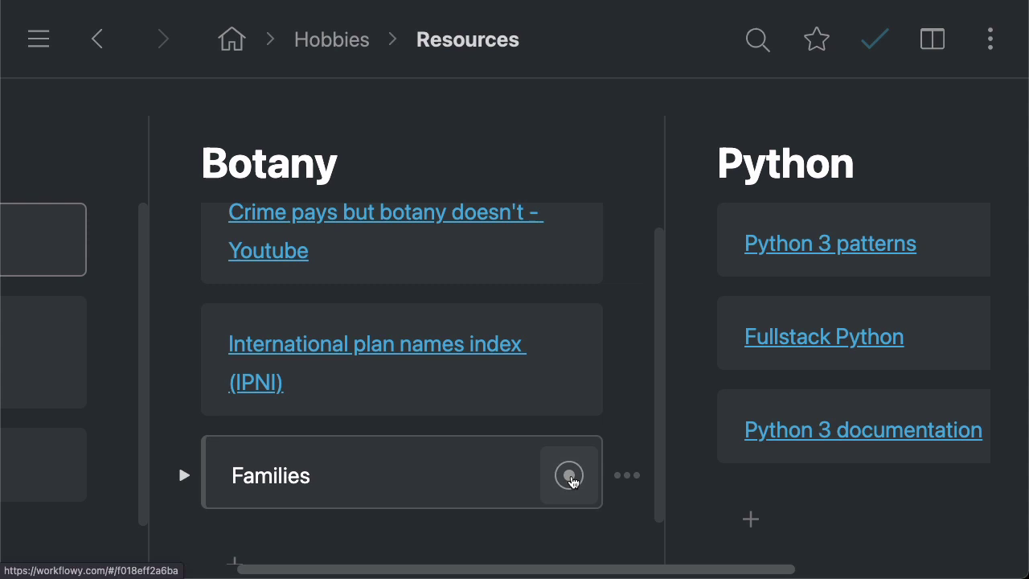
{"action": "left_click", "coordinate": [568, 474]}
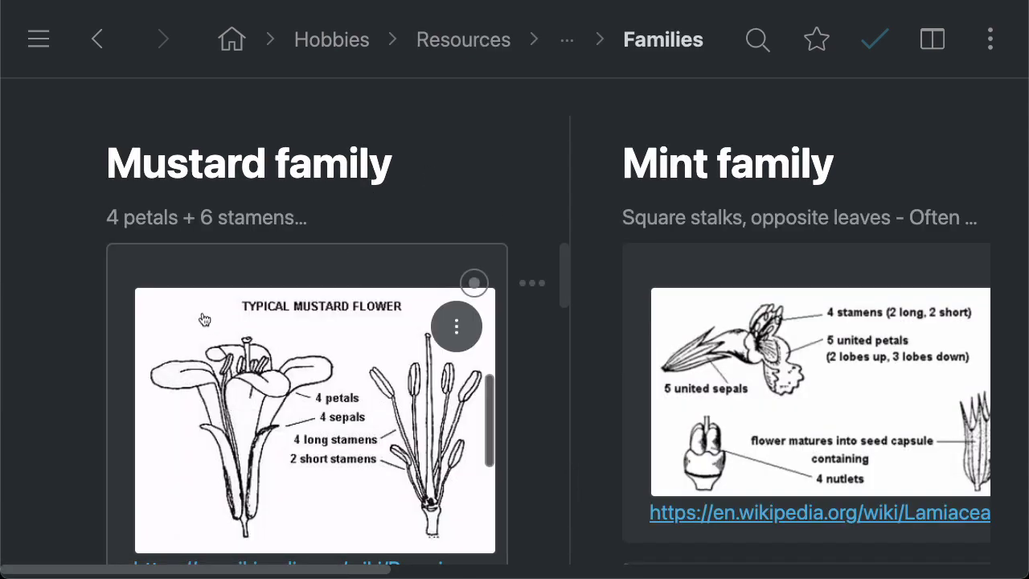
Examine the images, links and Papers attachment in the Mustard family column of the Families board
{"action": "scroll", "coordinate": [304, 349], "scroll_direction": "down", "scroll_amount": 1}
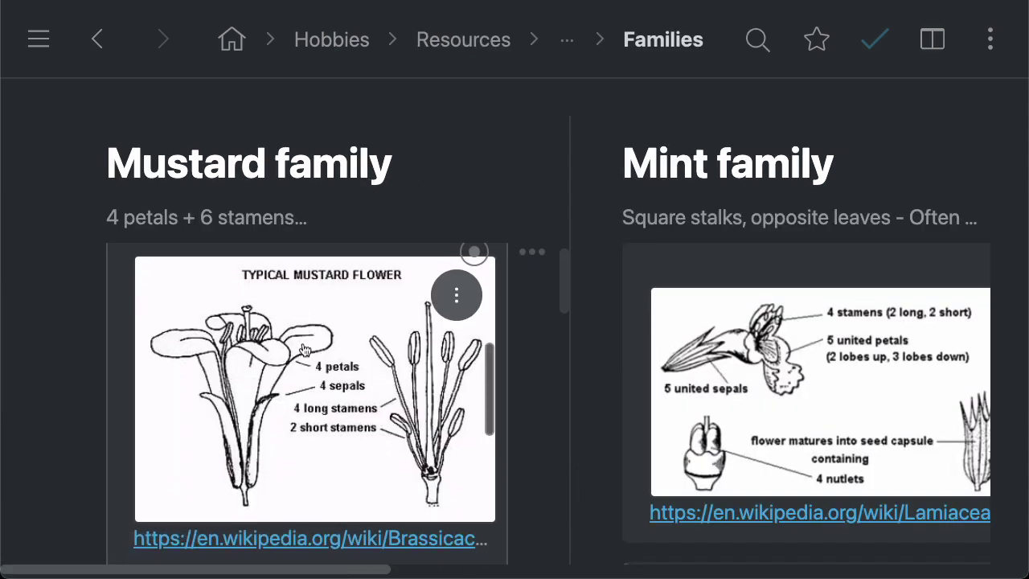
{"action": "scroll", "coordinate": [304, 350], "scroll_direction": "down", "scroll_amount": 10}
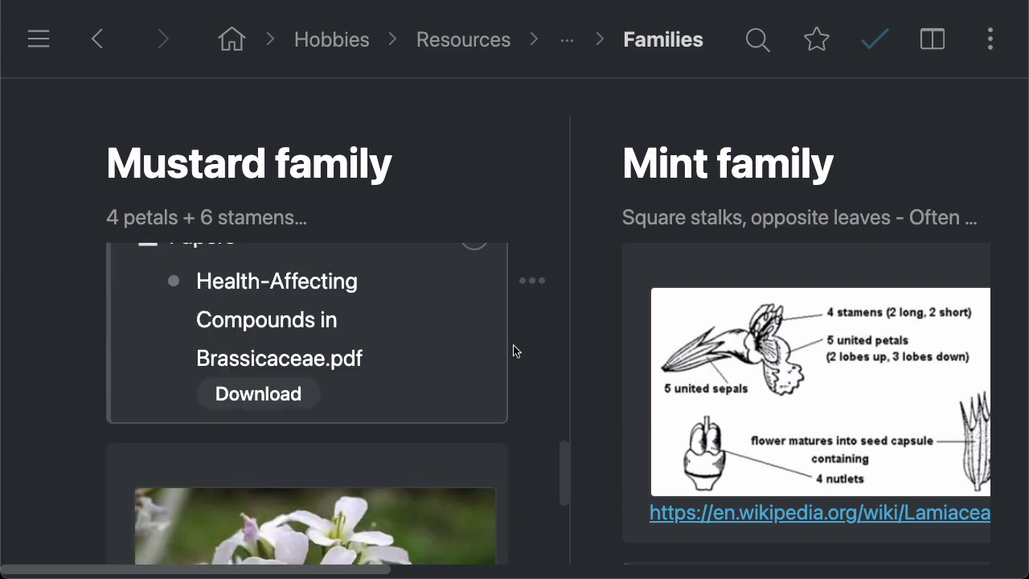
{"action": "scroll", "coordinate": [514, 351], "scroll_direction": "up", "scroll_amount": 1}
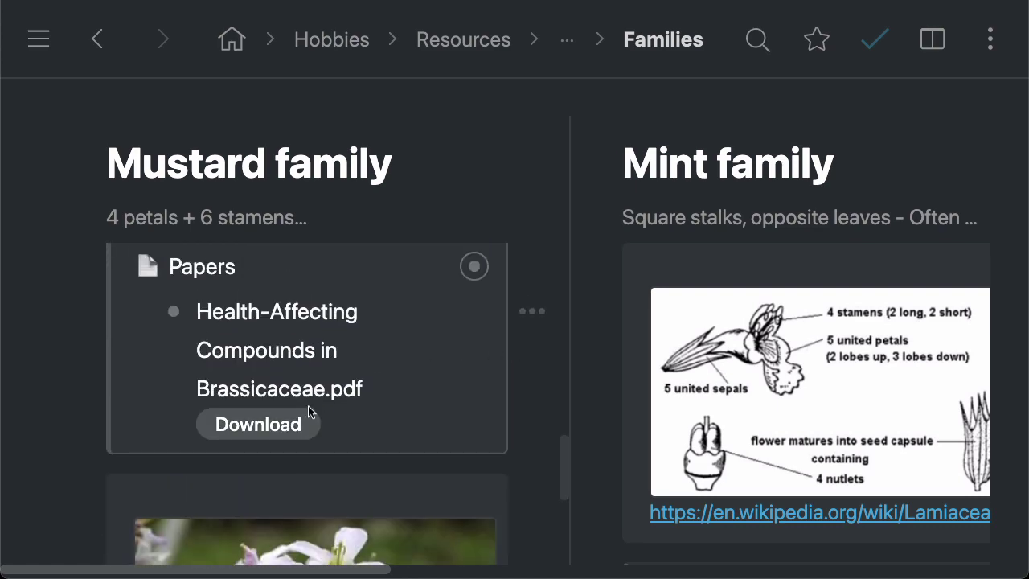
{"action": "scroll", "coordinate": [507, 362], "scroll_direction": "up", "scroll_amount": 8}
{"action": "scroll", "coordinate": [507, 371], "scroll_direction": "up", "scroll_amount": 5}
{"action": "left_click", "coordinate": [919, 159]}
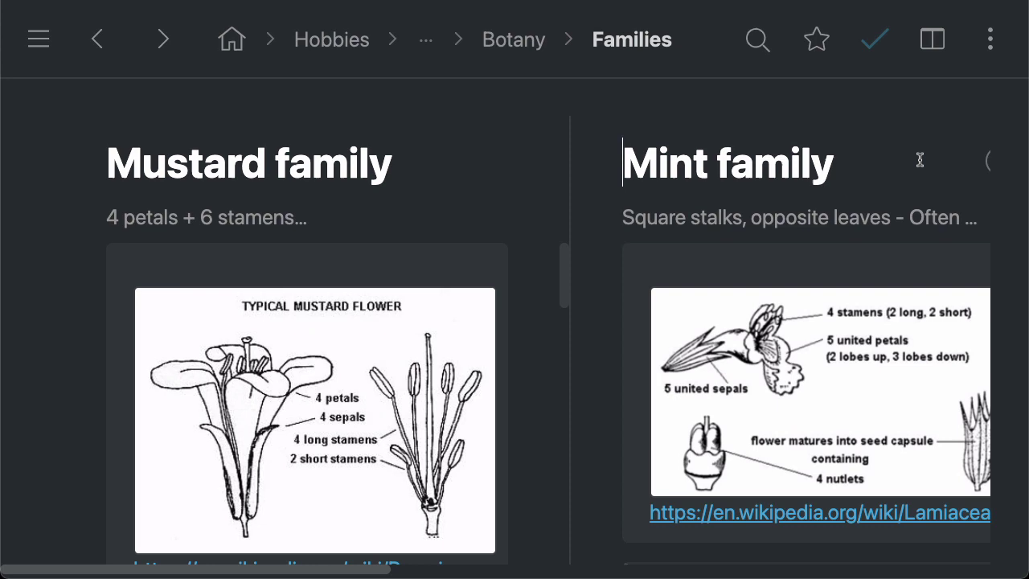
{"action": "scroll", "coordinate": [477, 336], "scroll_direction": "down", "scroll_amount": 10}
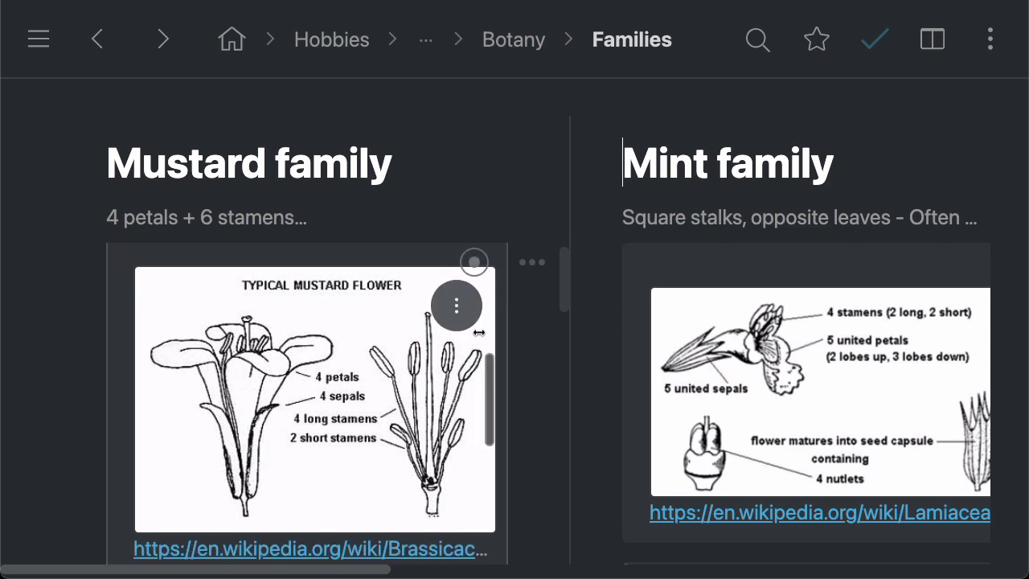
{"action": "scroll", "coordinate": [514, 419], "scroll_direction": "down", "scroll_amount": 3}
{"action": "scroll", "coordinate": [526, 425], "scroll_direction": "up", "scroll_amount": 15}
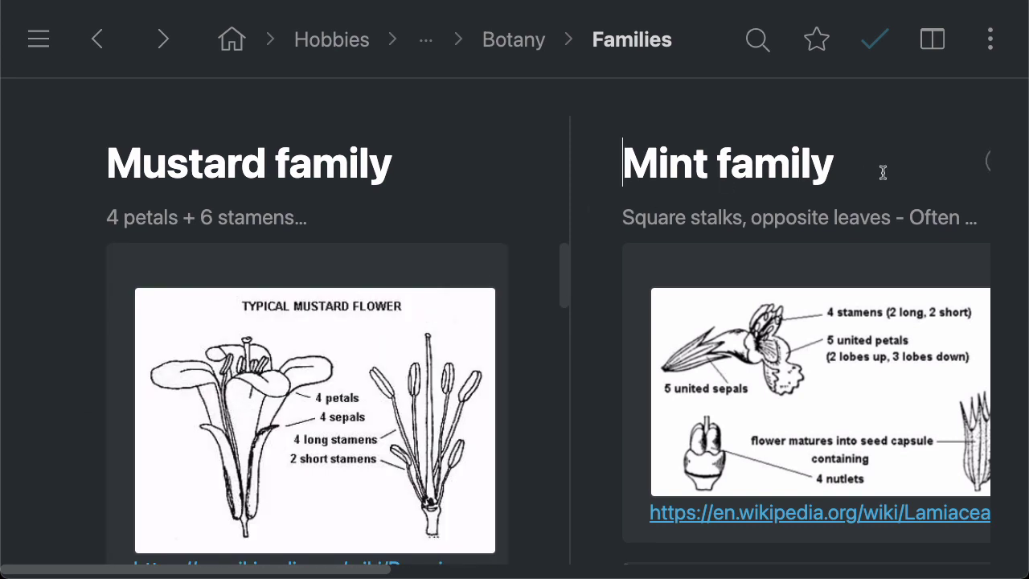
Switch the Families page to the Bullets layout and look through its contents
{"action": "left_click", "coordinate": [933, 45]}
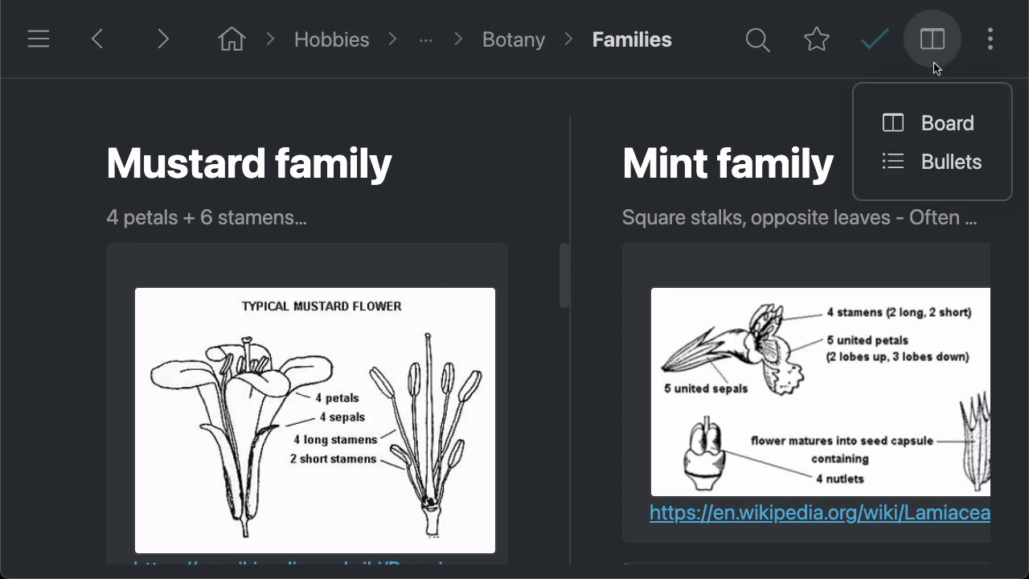
{"action": "left_click", "coordinate": [952, 163]}
{"action": "scroll", "coordinate": [900, 213], "scroll_direction": "down", "scroll_amount": 10}
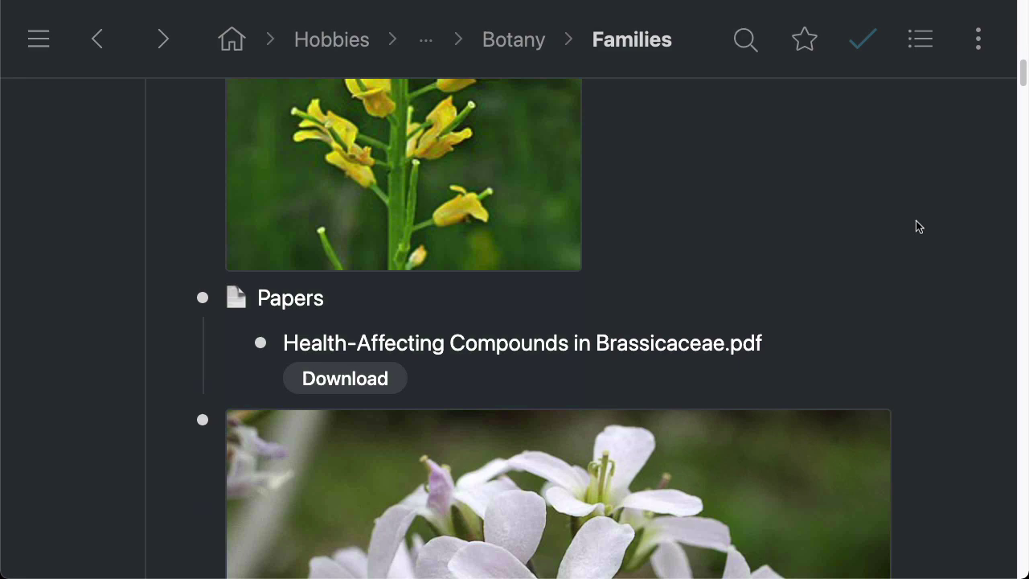
Switch the Families page back to the Board layout
{"action": "scroll", "coordinate": [916, 225], "scroll_direction": "up", "scroll_amount": 15}
{"action": "left_click", "coordinate": [926, 71]}
{"action": "left_click", "coordinate": [932, 123]}
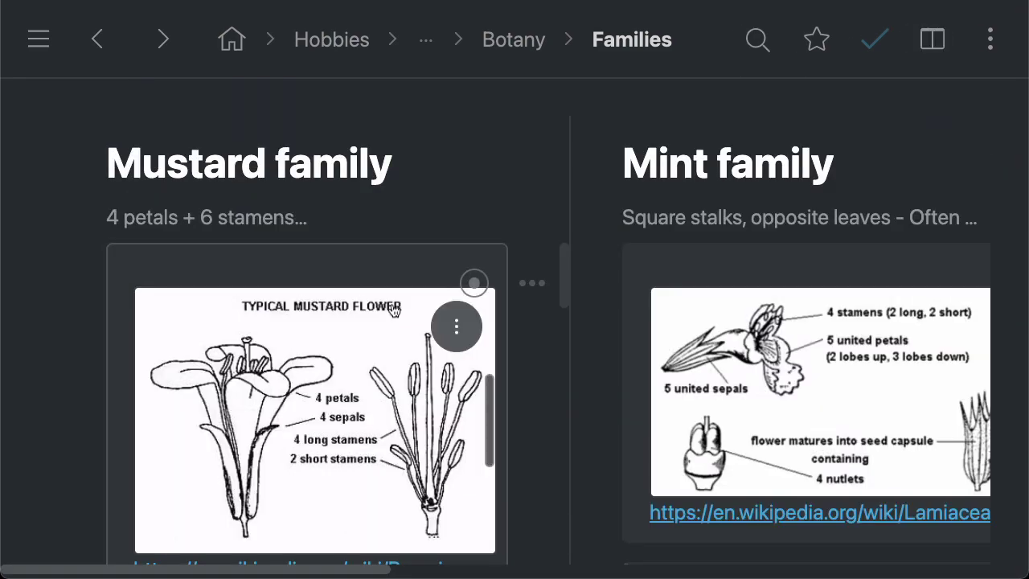
{"action": "left_click", "coordinate": [624, 165]}
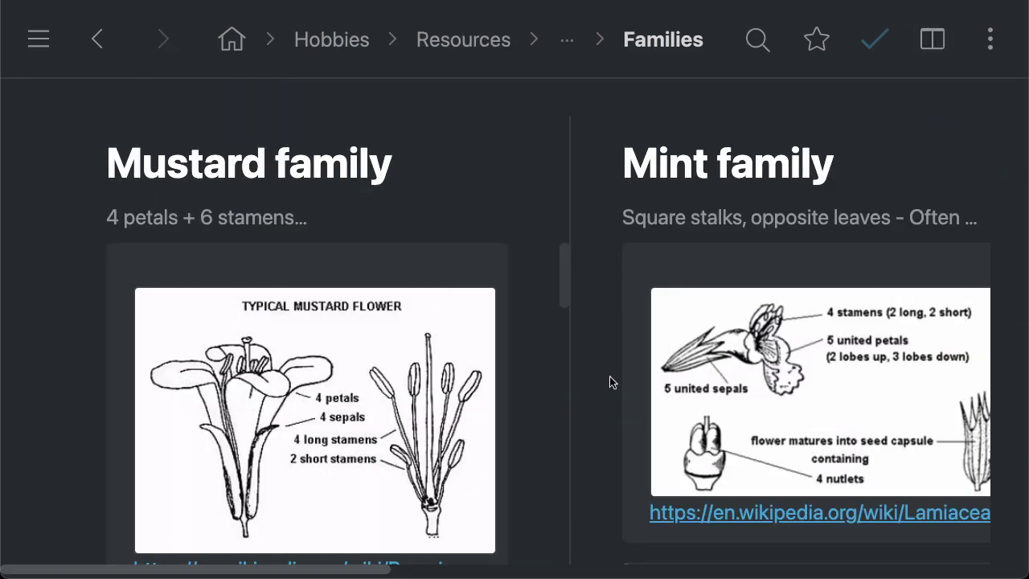
Return to the home outline, expand Work and zoom into its Inbox bullet
{"action": "left_click", "coordinate": [231, 39]}
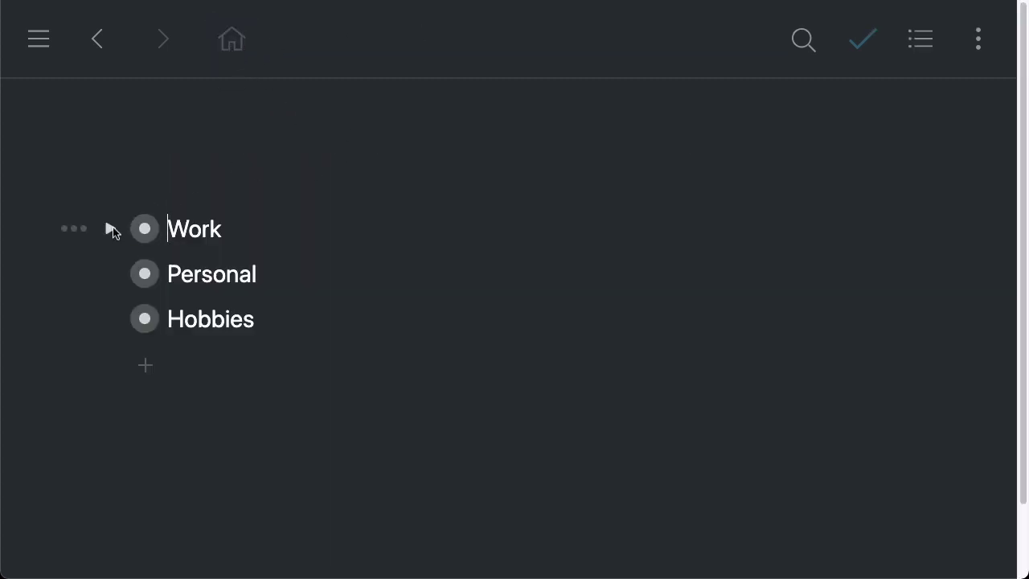
{"action": "left_click", "coordinate": [110, 229]}
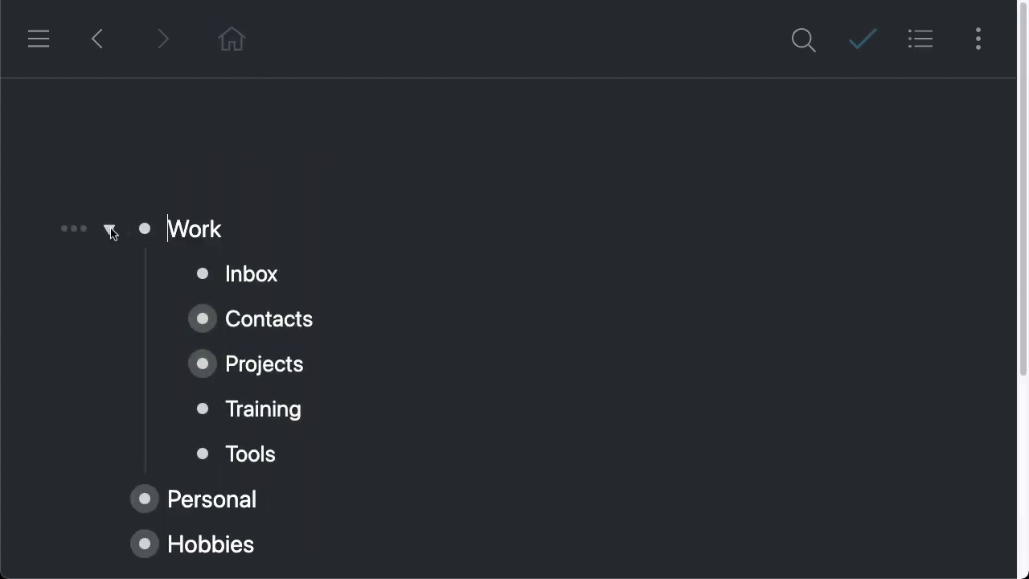
{"action": "left_click", "coordinate": [203, 275]}
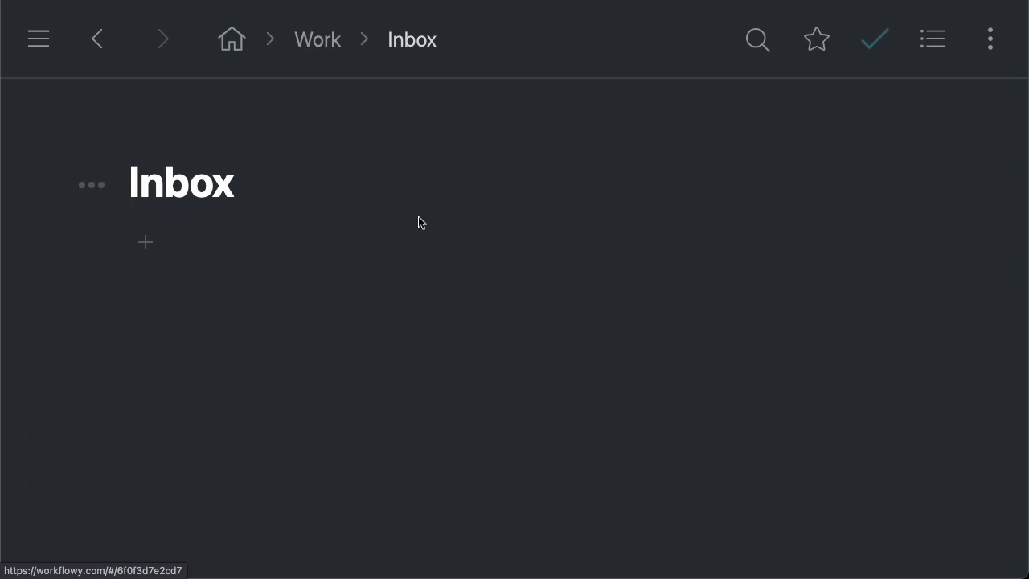
Add three bullets to the Inbox page, entered as Thing 1, Thign 2 and Thing 3
{"action": "left_click", "coordinate": [142, 244]}
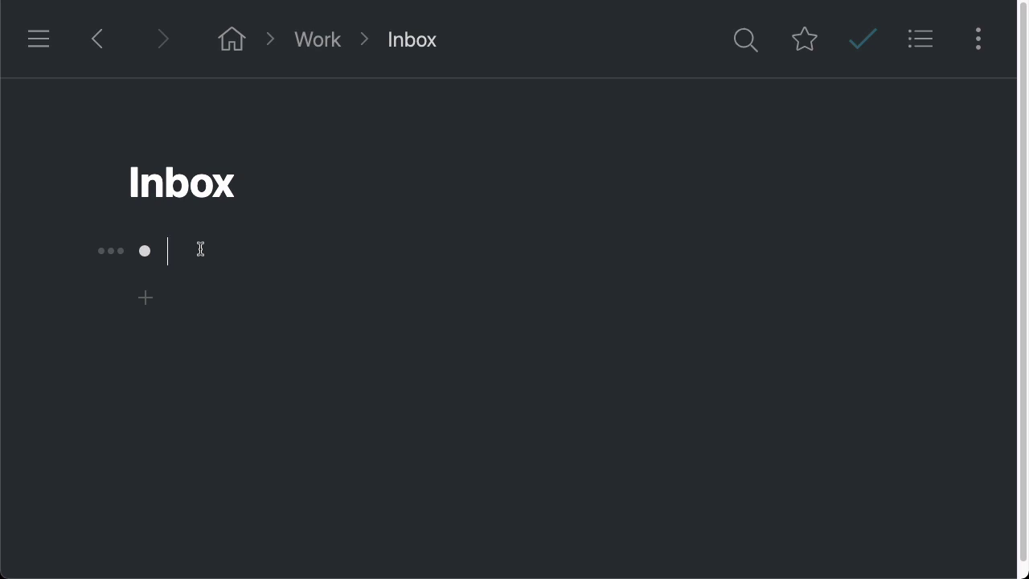
{"action": "type", "text": "Thing 1"}
{"action": "key", "text": "Return"}
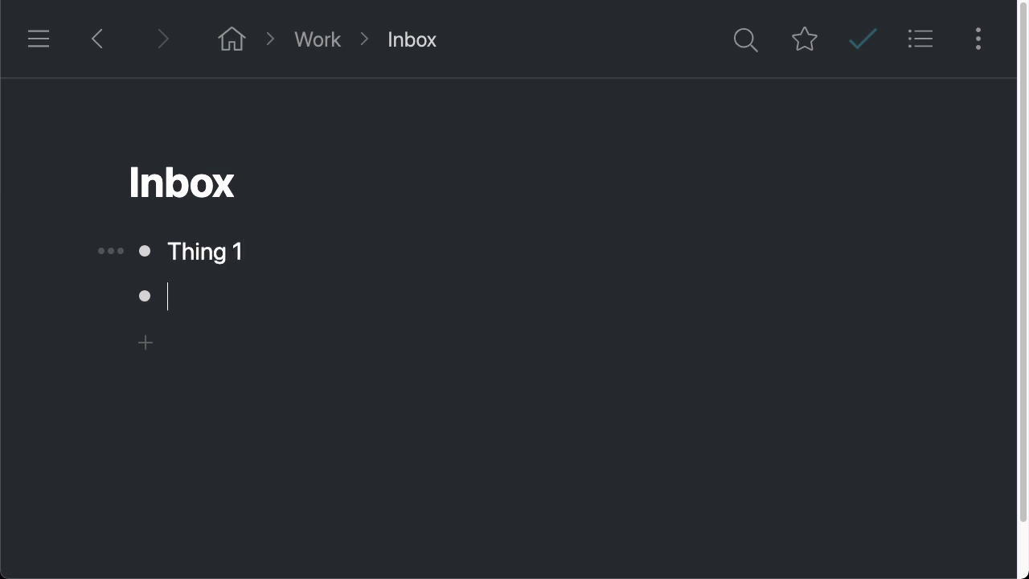
{"action": "type", "text": "Thign 2"}
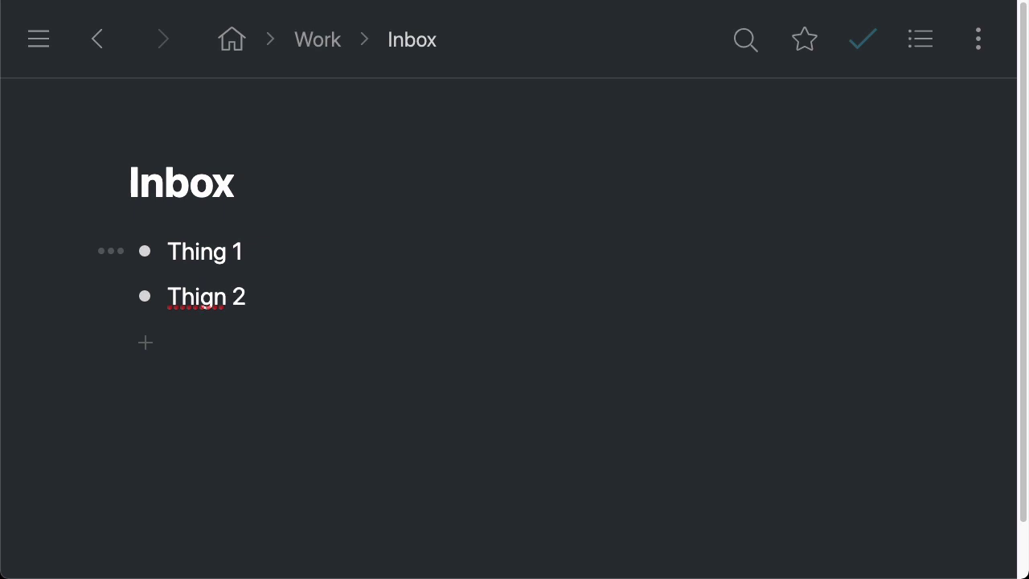
{"action": "key", "text": "Return"}
{"action": "type", "text": "Thing 3"}
Correct the misspelled word in the second Inbox bullet so it reads Thing 2
{"action": "left_click", "coordinate": [200, 296]}
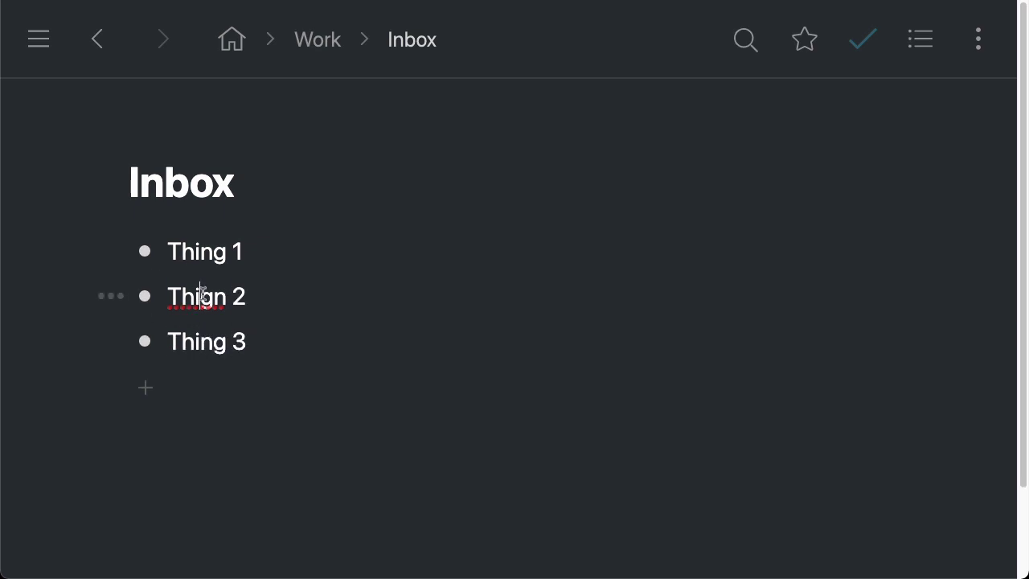
{"action": "double_click", "coordinate": [200, 296]}
{"action": "type", "text": "R"}
{"action": "key", "text": "BackSpace"}
{"action": "type", "text": "Thing"}
Tag the Thing 1 bullet with #idea
{"action": "left_click", "coordinate": [277, 252]}
{"action": "type", "text": "#id"}
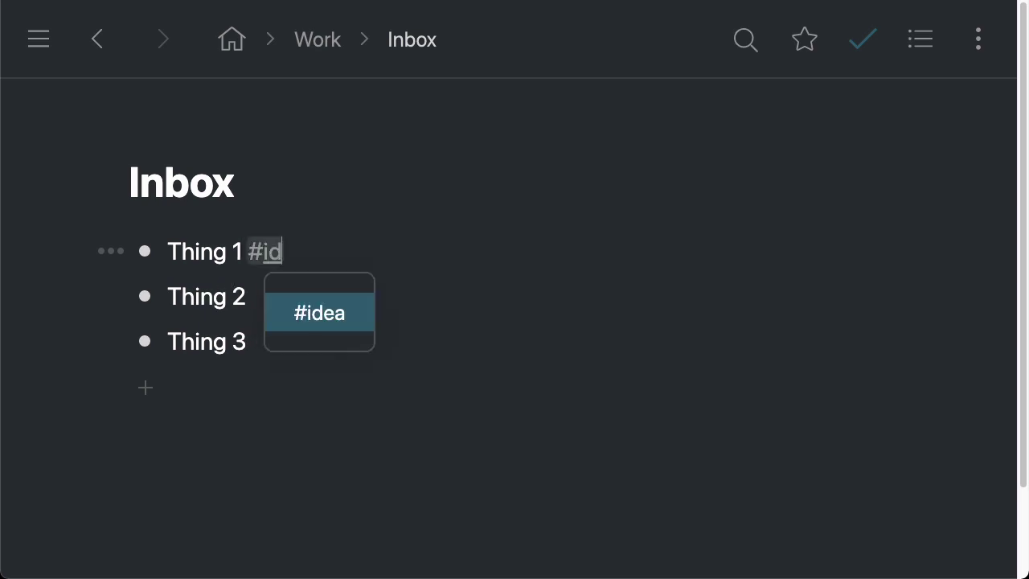
{"action": "key", "text": "Return"}
{"action": "left_click", "coordinate": [304, 298]}
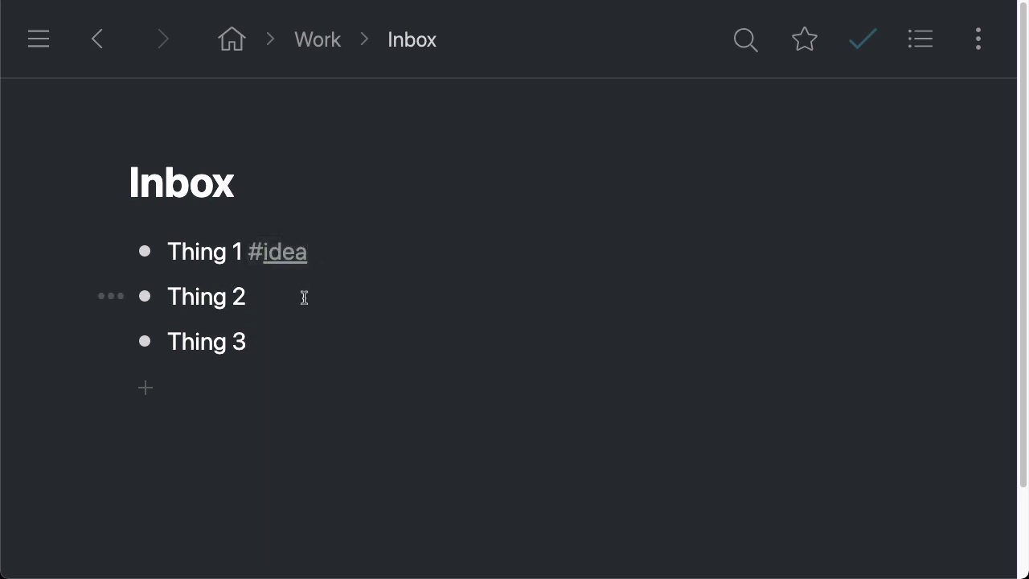
Tag the Thing 3 bullet with #meeting and append a date set for today at 5pm
{"action": "left_click", "coordinate": [297, 340]}
{"action": "type", "text": "#"}
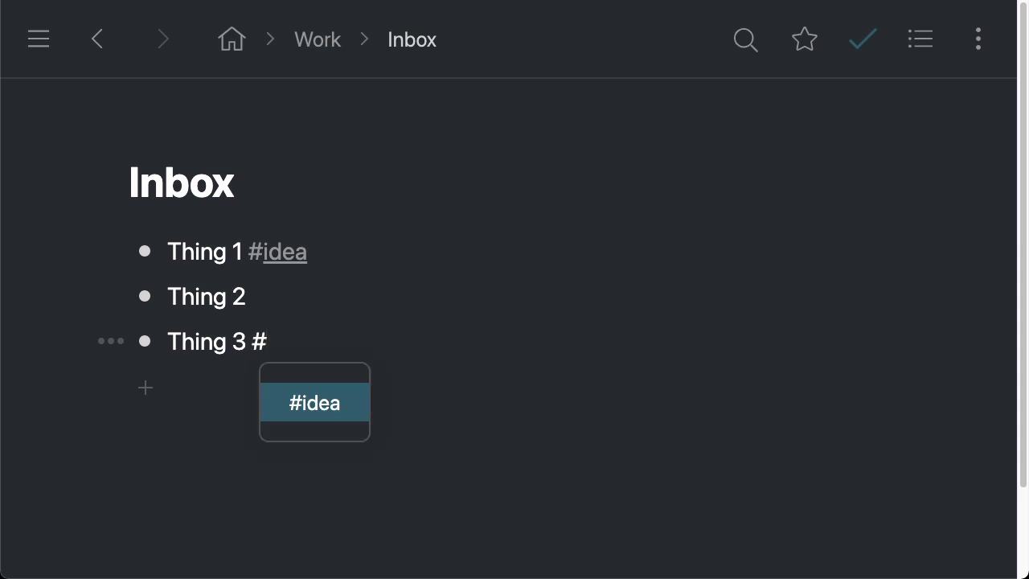
{"action": "type", "text": "meeting toda"}
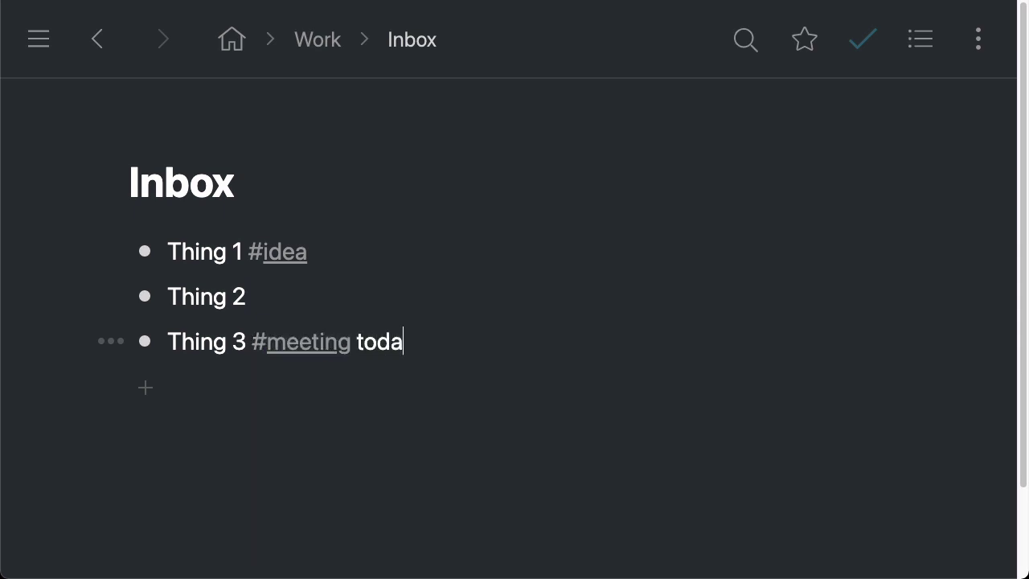
{"action": "type", "text": "y at 5"}
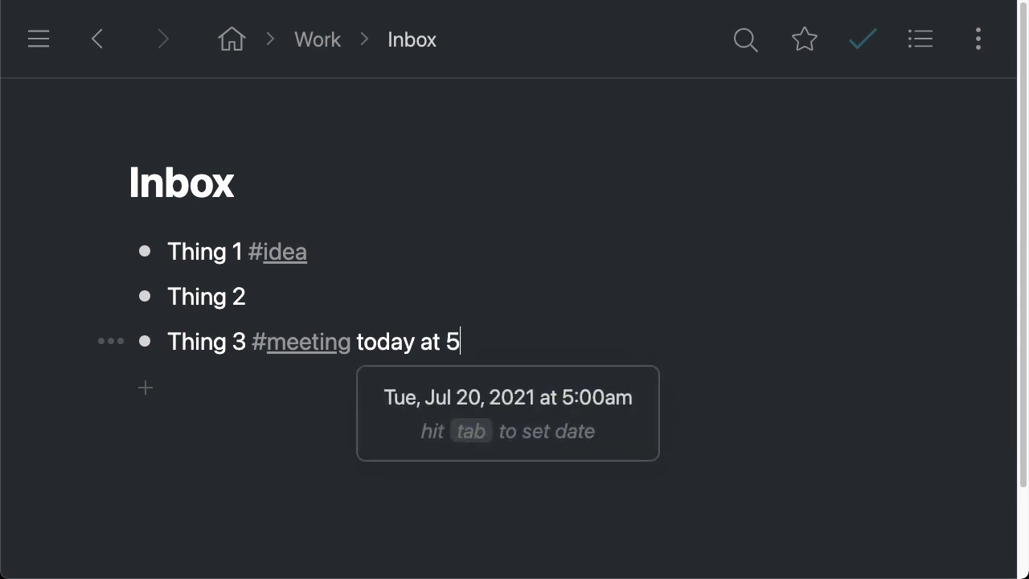
{"action": "type", "text": "pm"}
{"action": "key", "text": "Tab"}
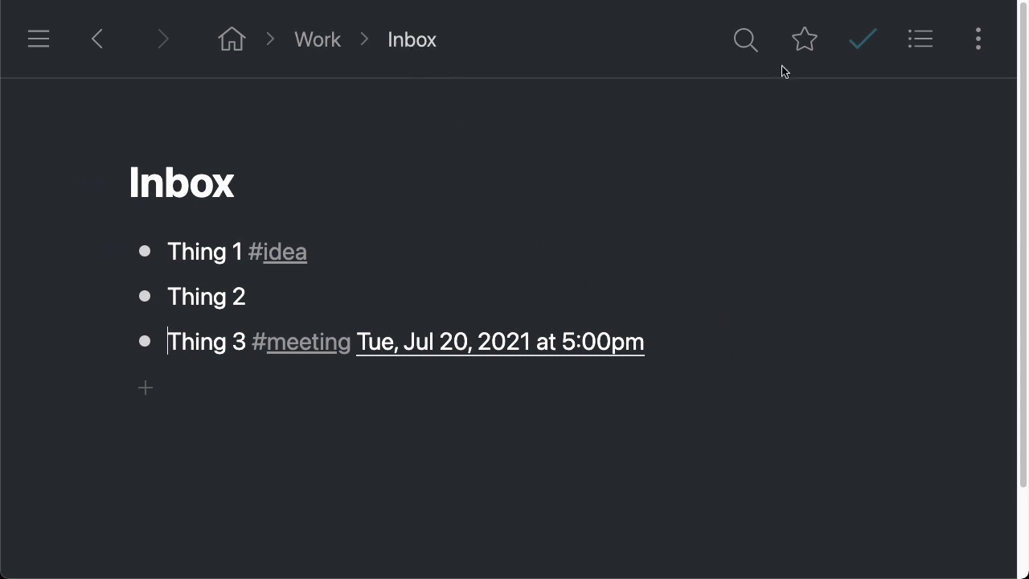
Star the Inbox page and show the sidebar to view it among the starred items
{"action": "left_click", "coordinate": [803, 47]}
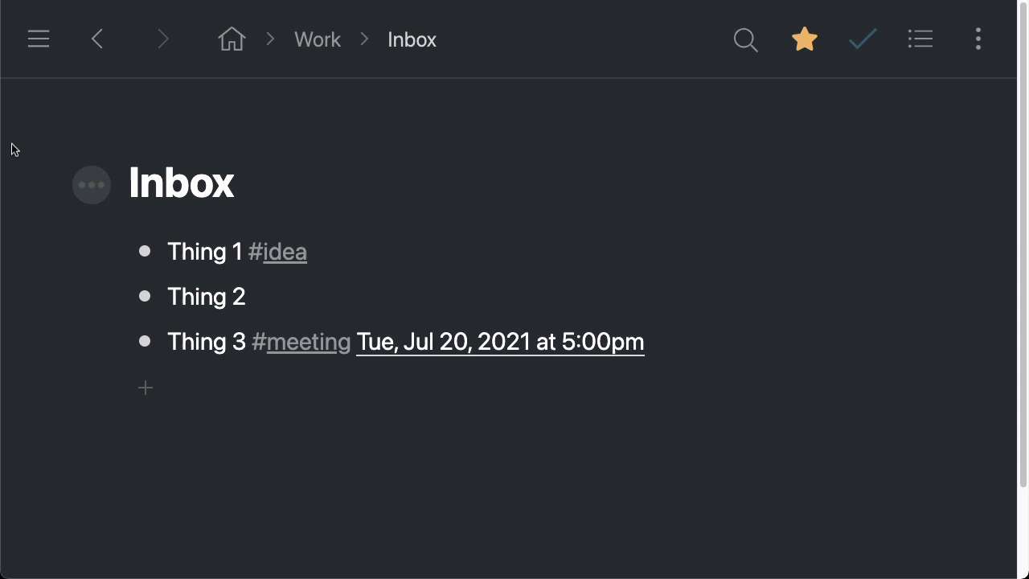
{"action": "left_click", "coordinate": [39, 39]}
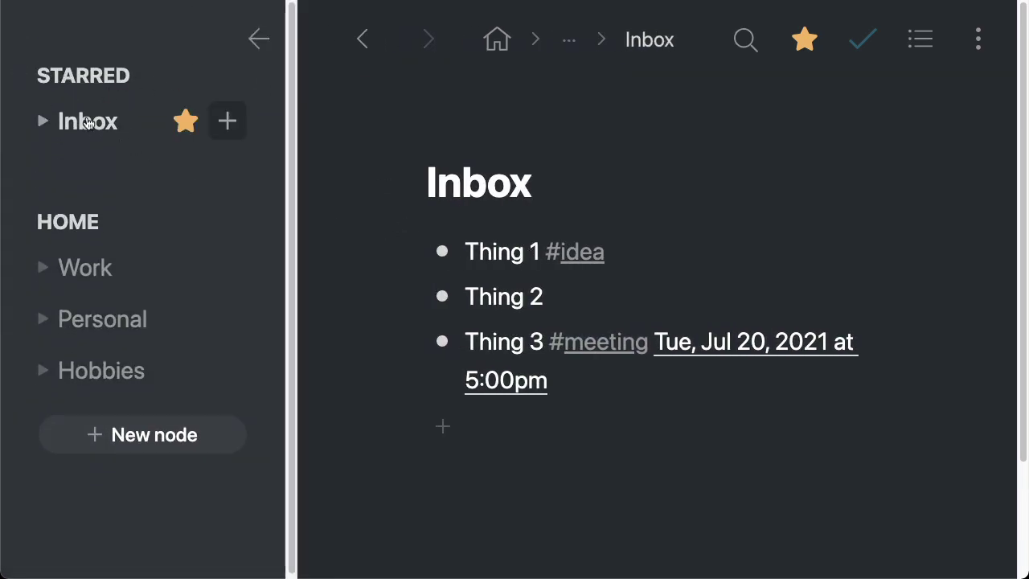
{"action": "left_click", "coordinate": [42, 122]}
{"action": "left_click", "coordinate": [42, 122]}
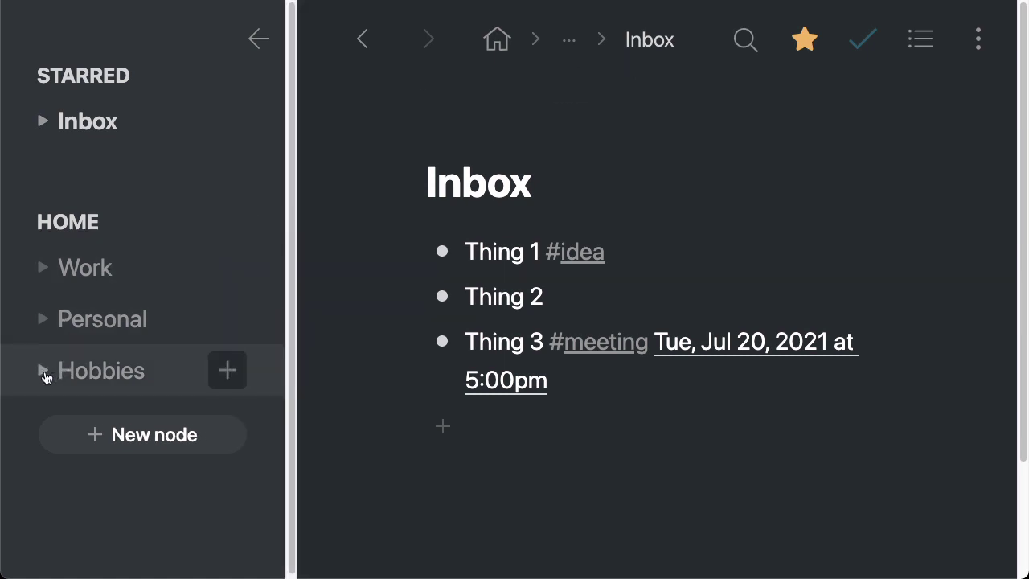
View the Resources board under Hobbies, and return to the Inbox page through its starred shortcut
{"action": "left_click", "coordinate": [88, 372]}
{"action": "left_click", "coordinate": [442, 251]}
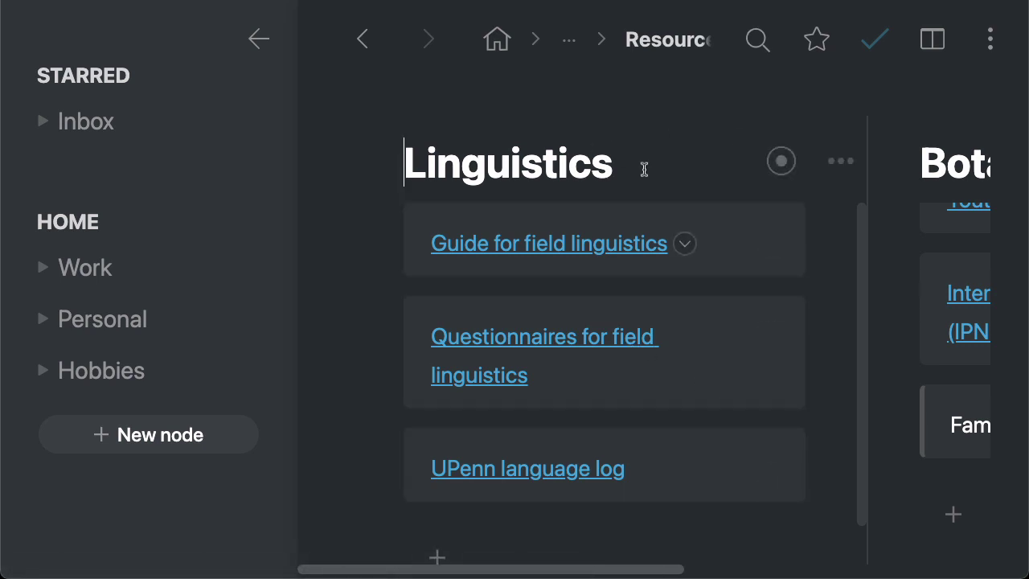
{"action": "left_click", "coordinate": [82, 123]}
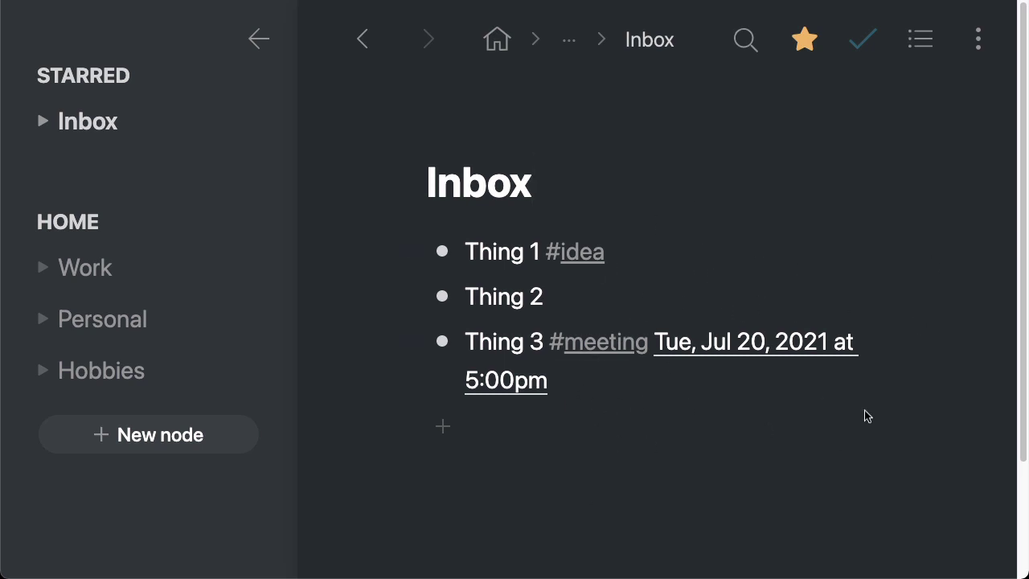
{"action": "left_click", "coordinate": [693, 384]}
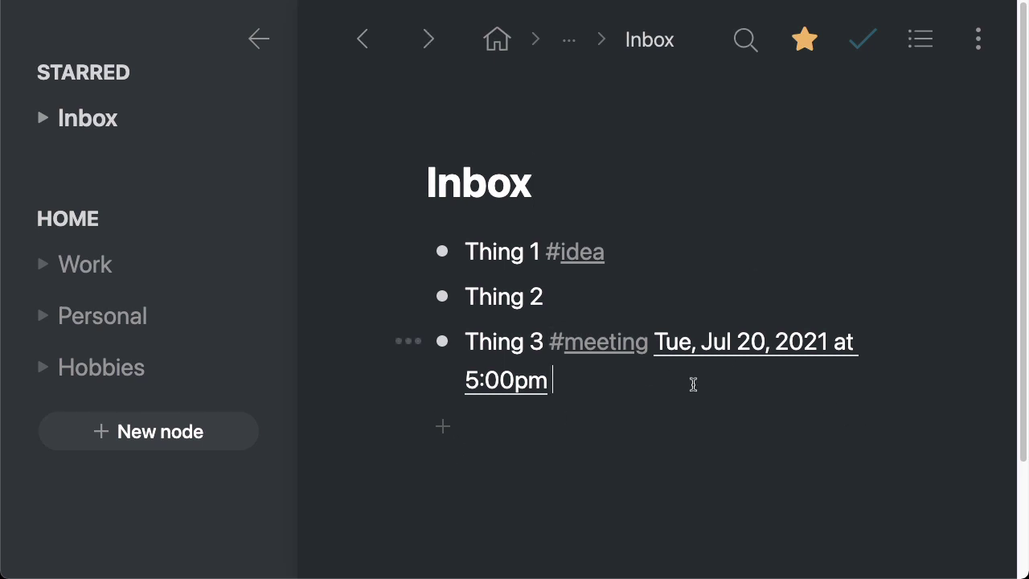
Expand Work in the sidebar and add a new node named Ideas under it
{"action": "left_click", "coordinate": [44, 266]}
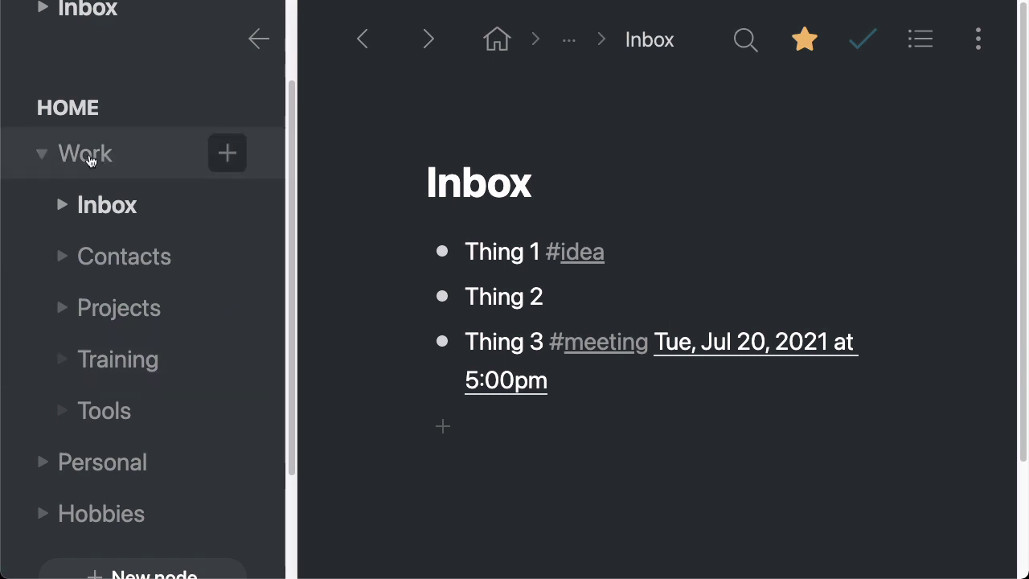
{"action": "left_click", "coordinate": [40, 156]}
{"action": "left_click", "coordinate": [46, 269]}
{"action": "left_click", "coordinate": [229, 154]}
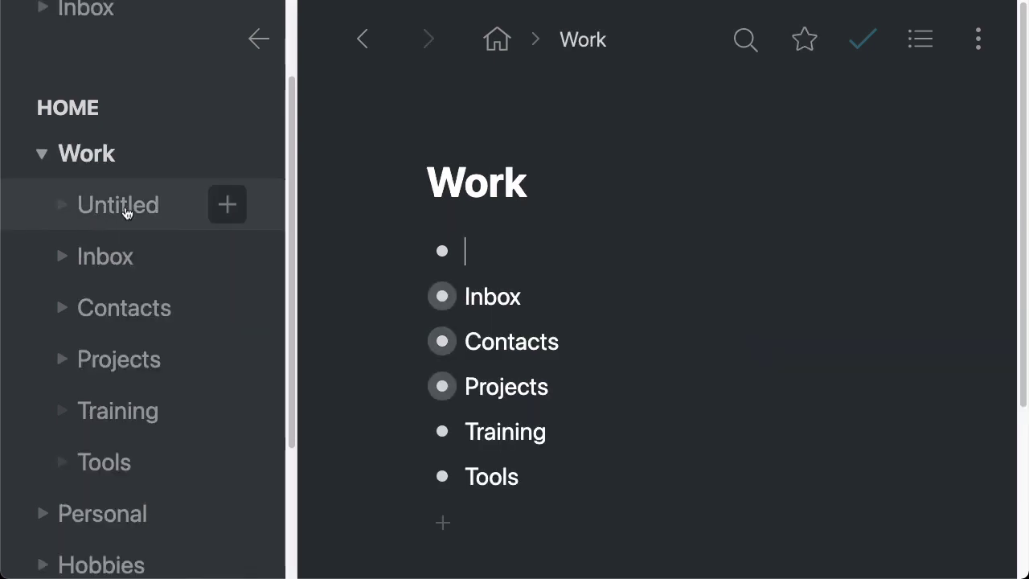
{"action": "type", "text": "Ideas"}
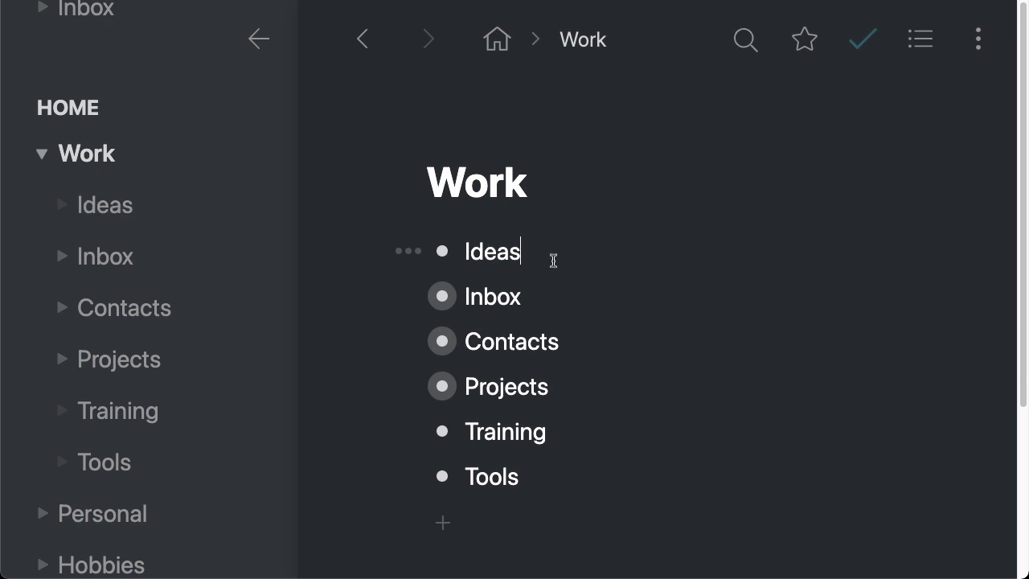
Move the Thing 1 #idea bullet from the starred Inbox page into the Ideas node under Work
{"action": "scroll", "coordinate": [170, 161], "scroll_direction": "up", "scroll_amount": 3}
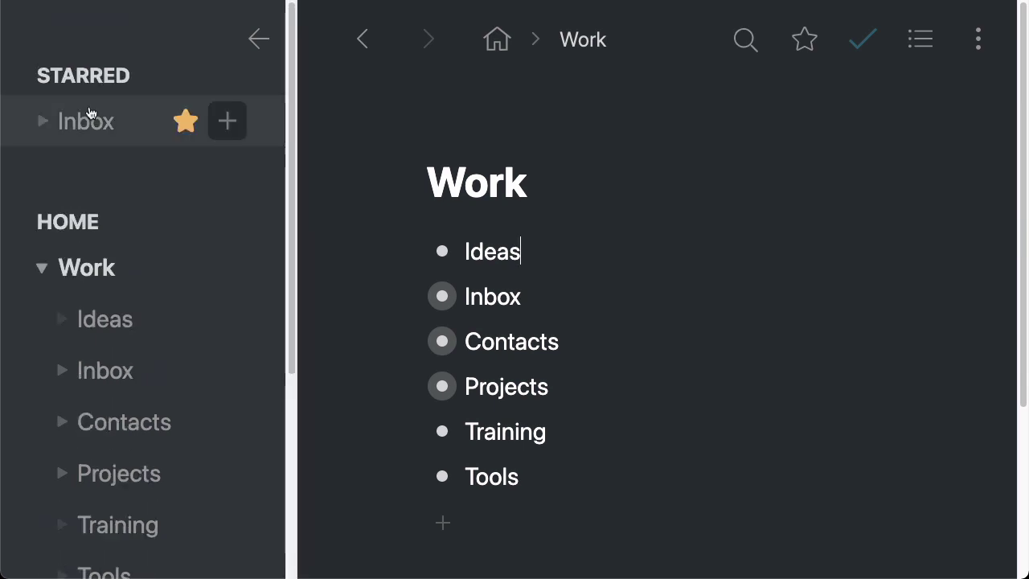
{"action": "left_click", "coordinate": [88, 121]}
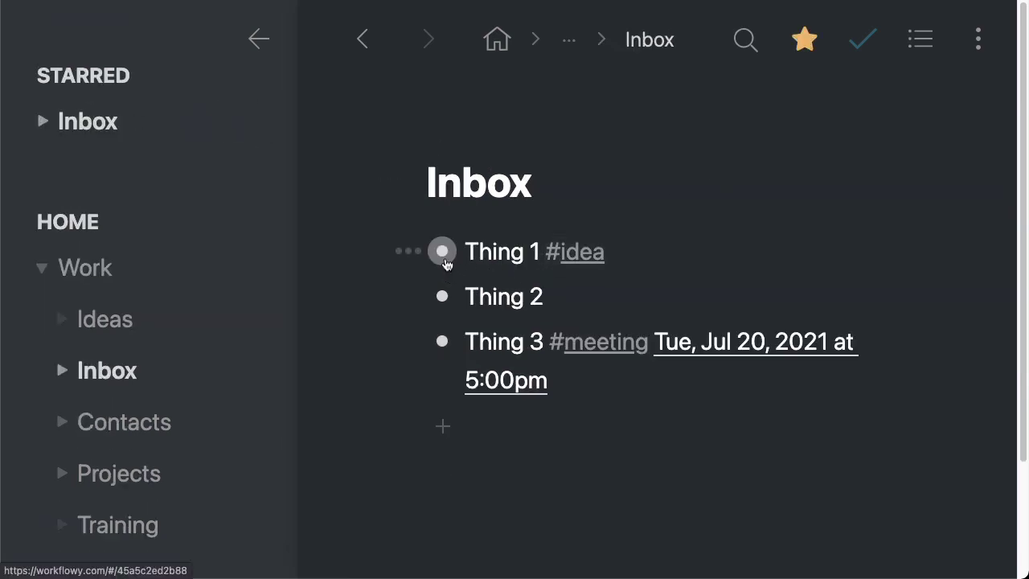
{"action": "left_click_drag", "start_coordinate": [443, 252], "coordinate": [135, 332]}
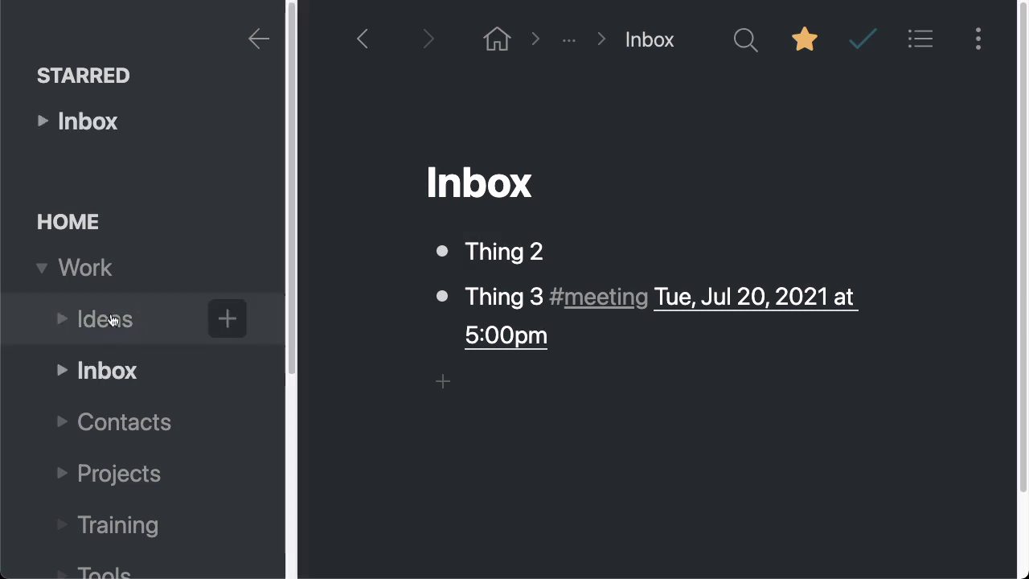
Check the moved bullet on the Ideas page and in the home outline, and return to the starred Inbox
{"action": "left_click", "coordinate": [112, 319]}
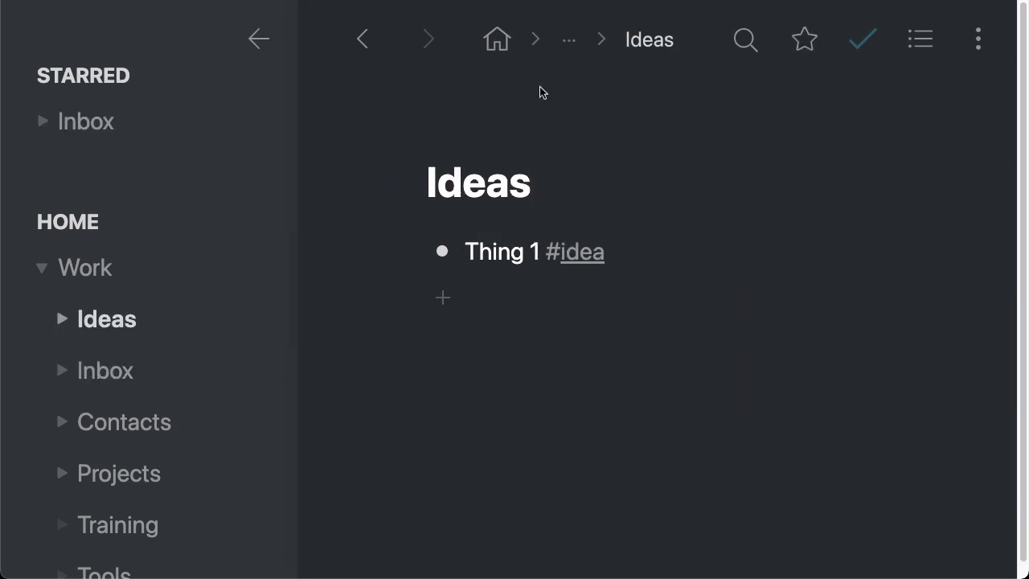
{"action": "left_click", "coordinate": [505, 39]}
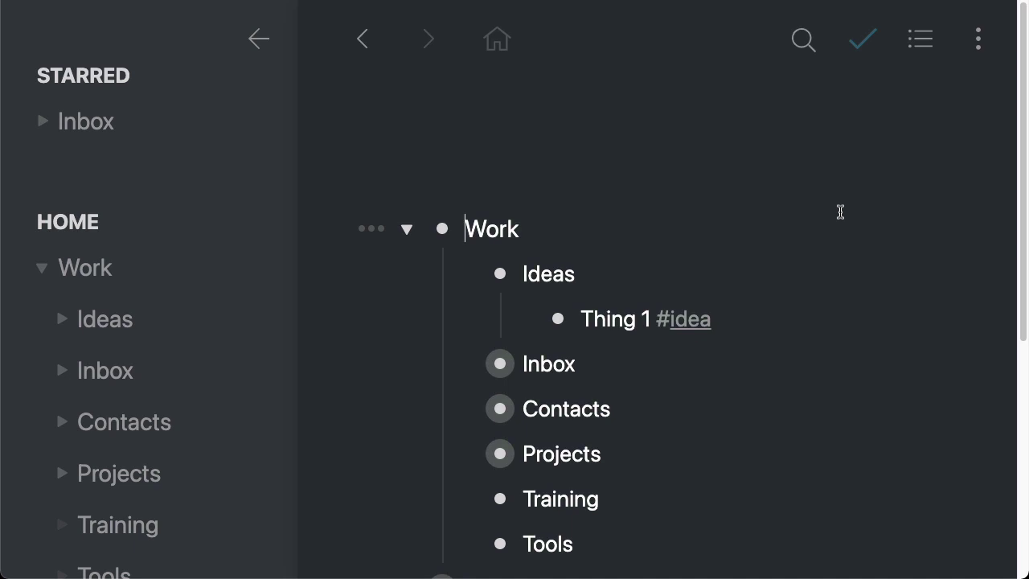
{"action": "left_click", "coordinate": [104, 121]}
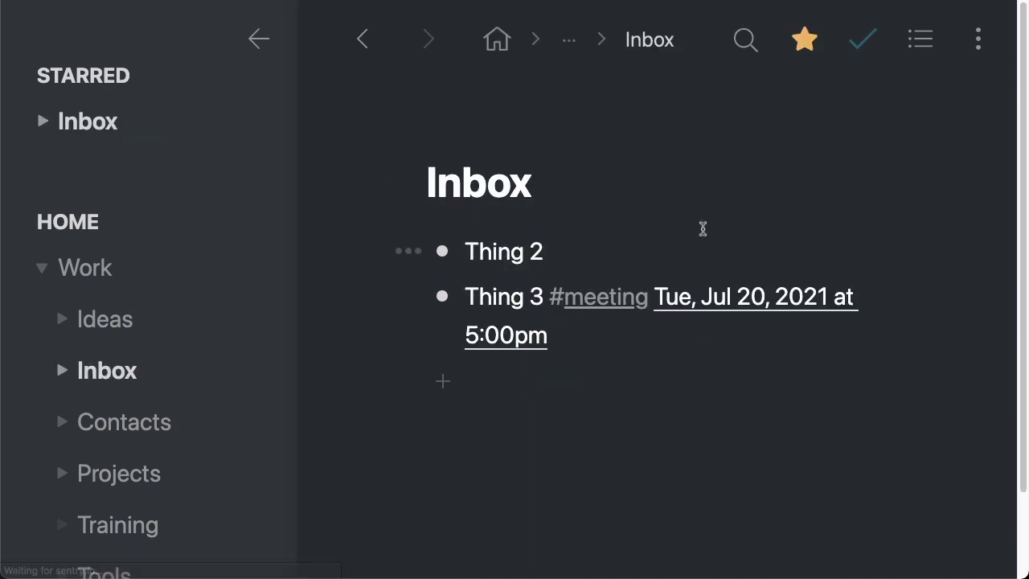
{"action": "scroll", "coordinate": [168, 361], "scroll_direction": "down", "scroll_amount": 1}
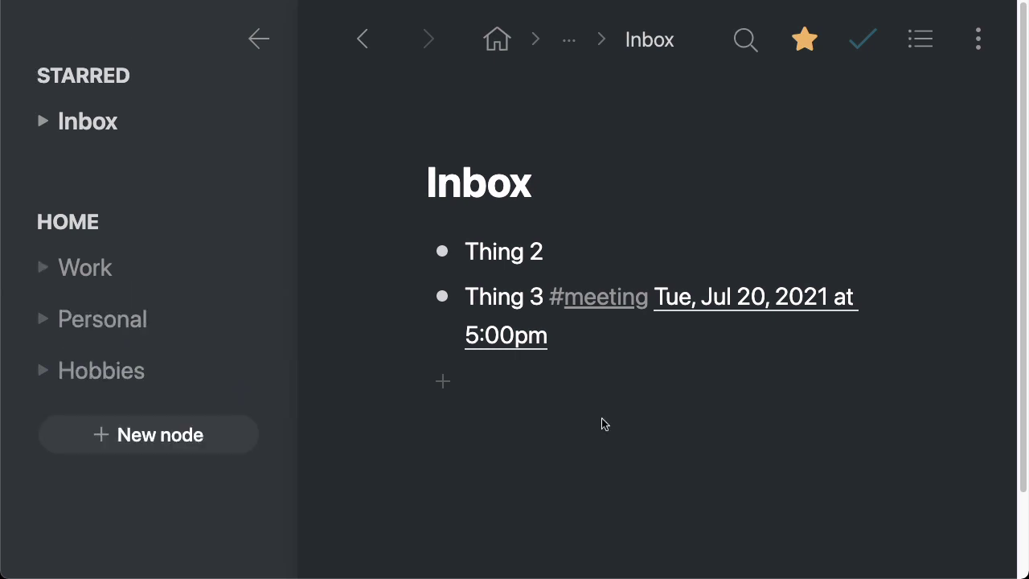
Collapse Work in the home outline and expand Personal down to its Journal entries
{"action": "left_click", "coordinate": [490, 47]}
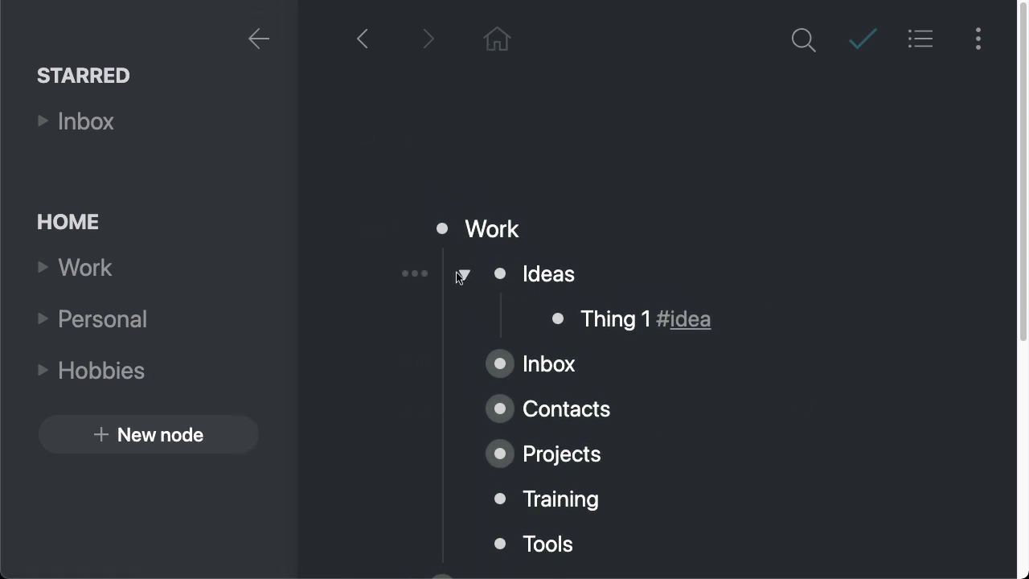
{"action": "left_click", "coordinate": [406, 230]}
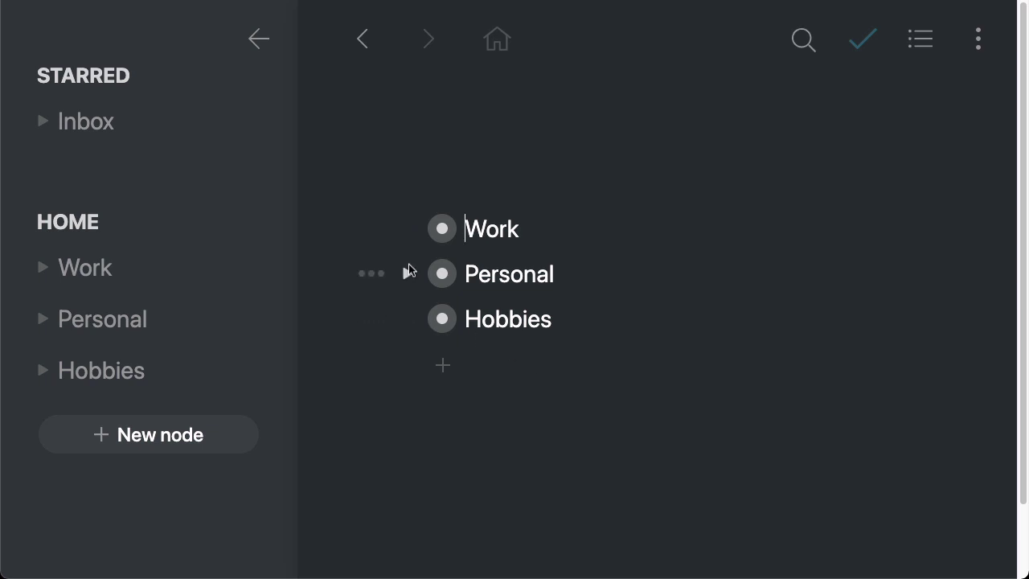
{"action": "left_click", "coordinate": [407, 273]}
{"action": "left_click", "coordinate": [466, 317]}
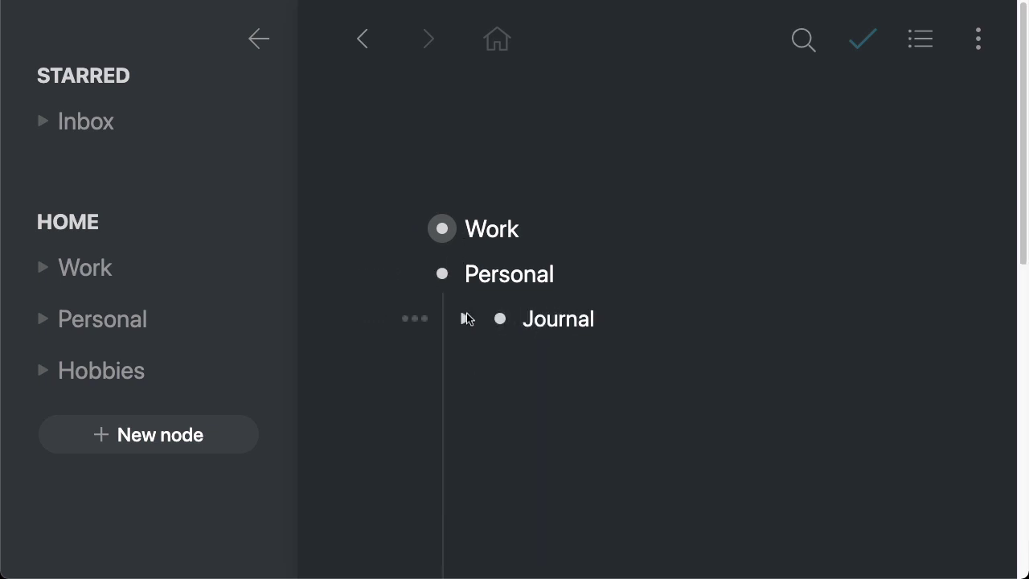
{"action": "scroll", "coordinate": [718, 329], "scroll_direction": "down", "scroll_amount": 2}
Hide the sidebar and place the text cursor at the end of the Very important thing bullet
{"action": "left_click", "coordinate": [257, 39]}
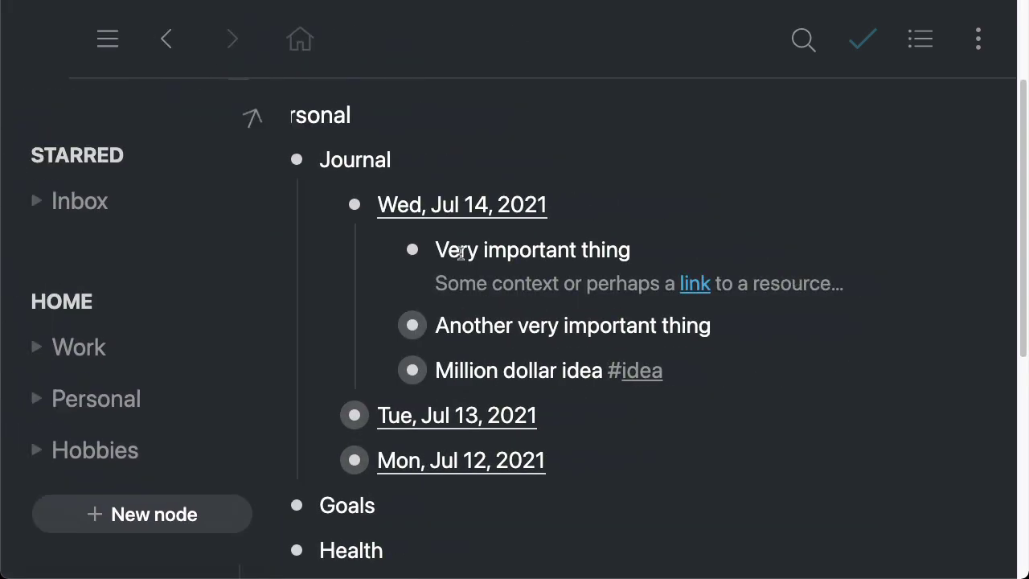
{"action": "left_click_drag", "start_coordinate": [354, 249], "coordinate": [565, 251]}
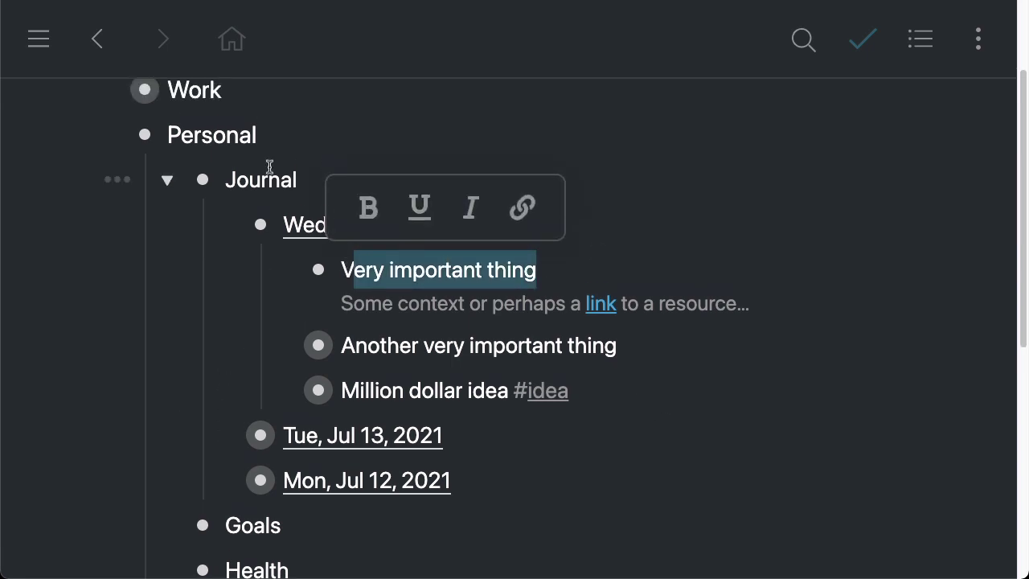
{"action": "left_click", "coordinate": [537, 269]}
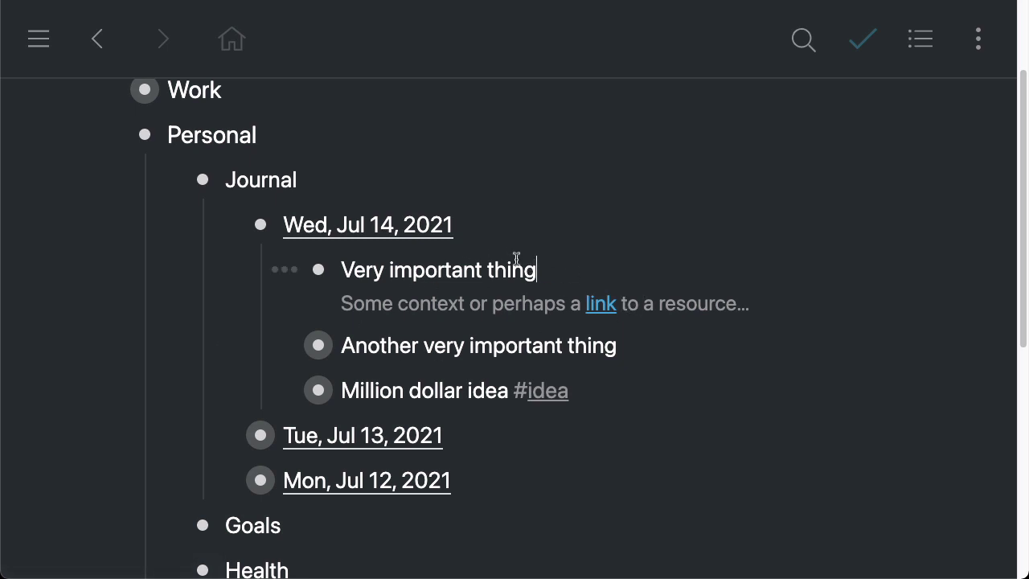
Copy a mirror of the Very important thing bullet from the Wed, Jul 14, 2021 journal entry and dismiss the notification
{"action": "left_click_drag", "start_coordinate": [344, 270], "coordinate": [537, 270]}
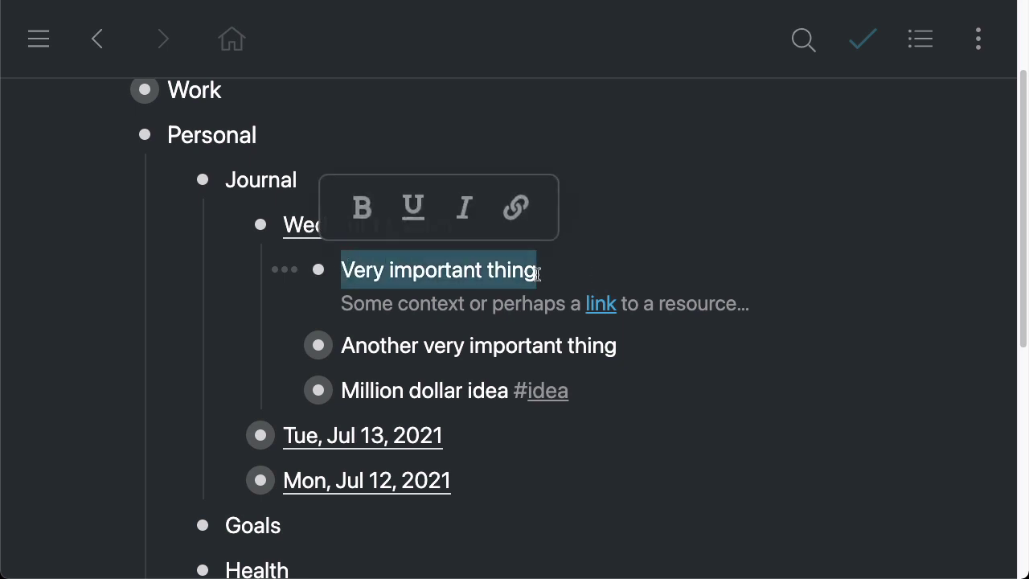
{"action": "left_click", "coordinate": [540, 270]}
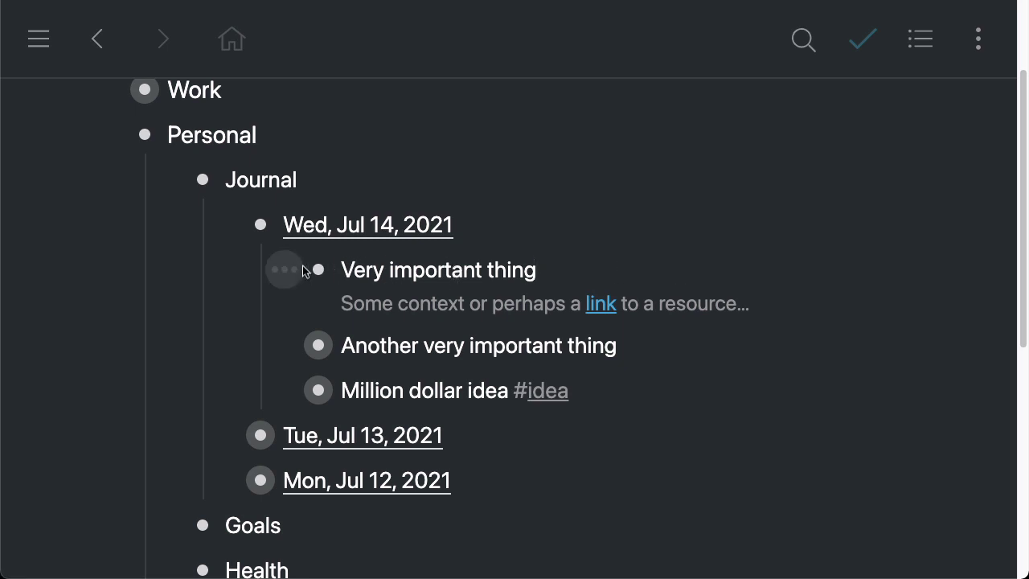
{"action": "left_click", "coordinate": [277, 271]}
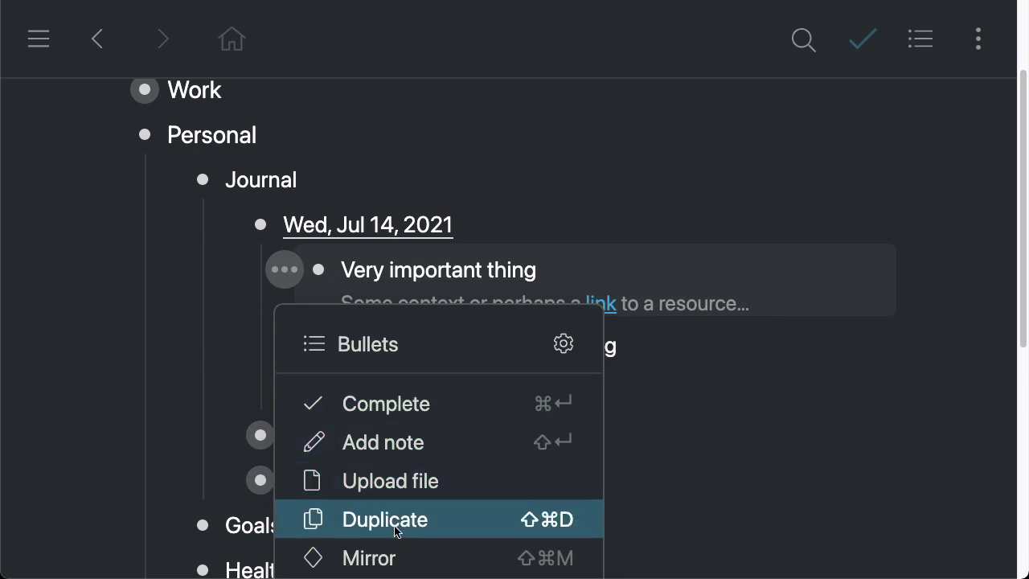
{"action": "left_click", "coordinate": [420, 555]}
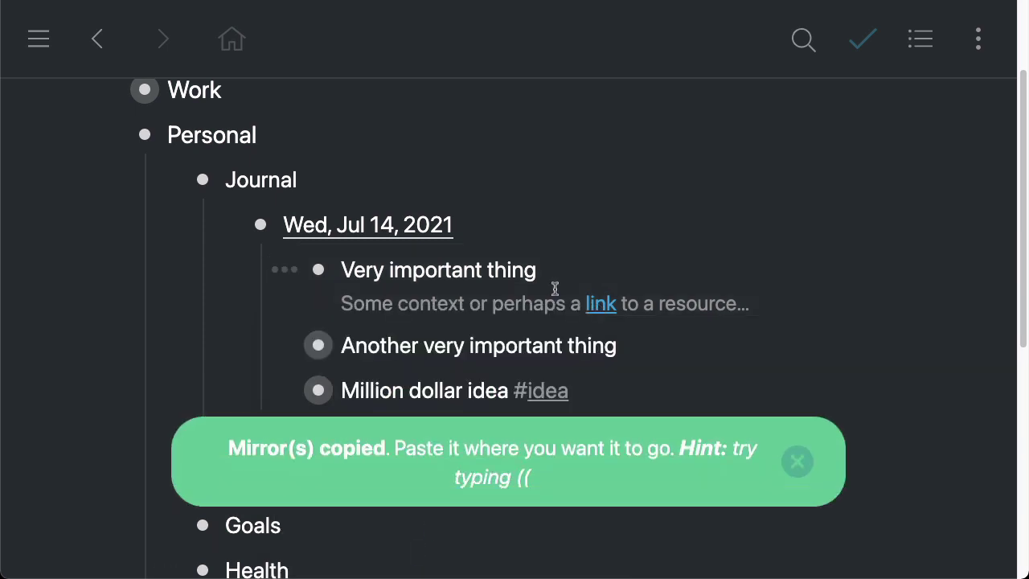
{"action": "left_click", "coordinate": [783, 456]}
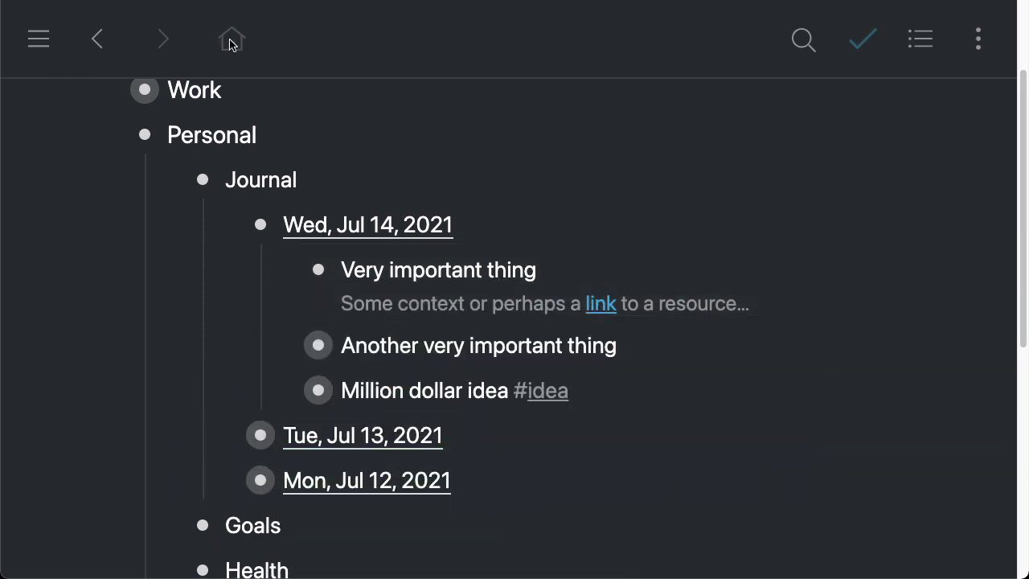
Open the Work page from the home outline, collapse Ideas and expand Projects
{"action": "left_click", "coordinate": [145, 90]}
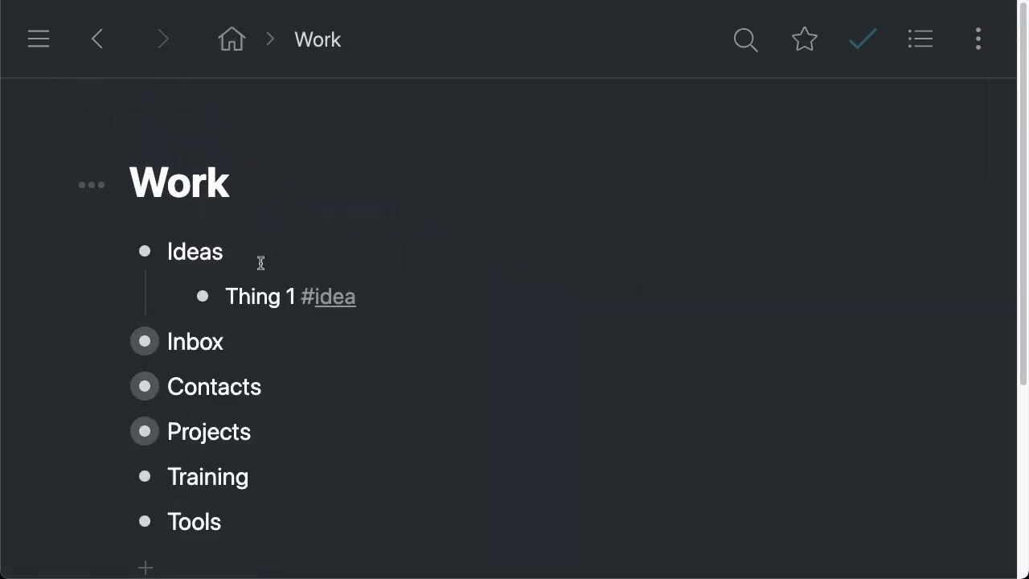
{"action": "left_click", "coordinate": [110, 251]}
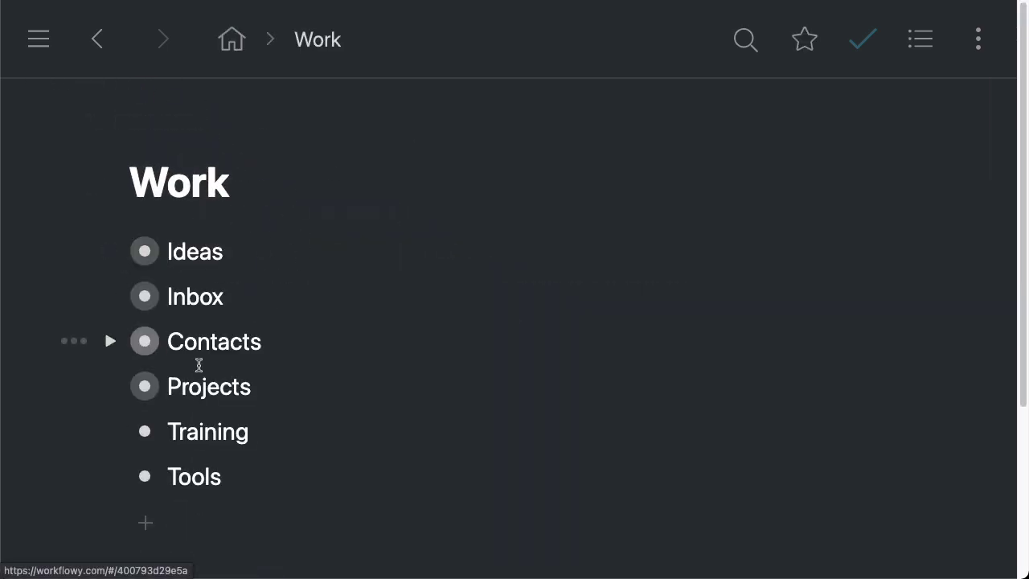
{"action": "left_click", "coordinate": [110, 386]}
{"action": "scroll", "coordinate": [374, 340], "scroll_direction": "down", "scroll_amount": 2}
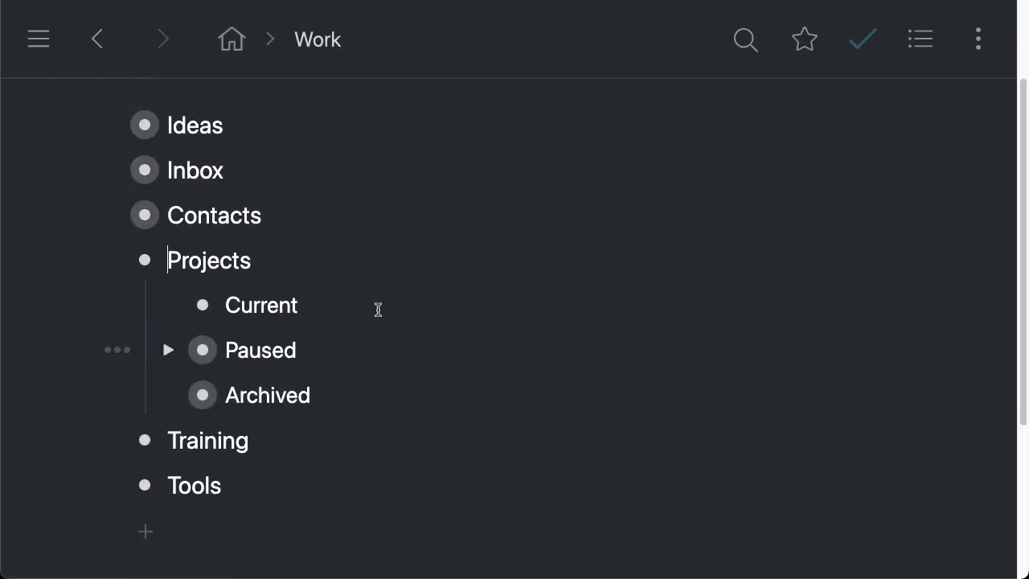
Insert the mirror of Very important thing as a nested bullet under Current in Projects
{"action": "left_click", "coordinate": [351, 306]}
{"action": "key", "text": "Return"}
{"action": "key", "text": "Tab"}
{"action": "type", "text": "Very important thing"}
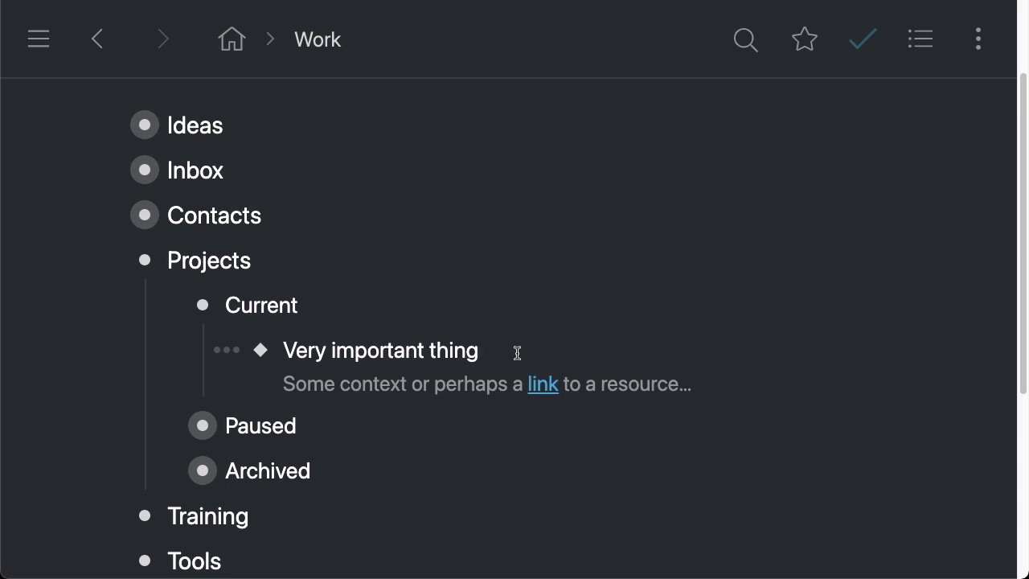
Add a child bullet "Important detail" under the mirrored Very important thing and duplicate it twice
{"action": "key", "text": "Return"}
{"action": "key", "text": "Tab"}
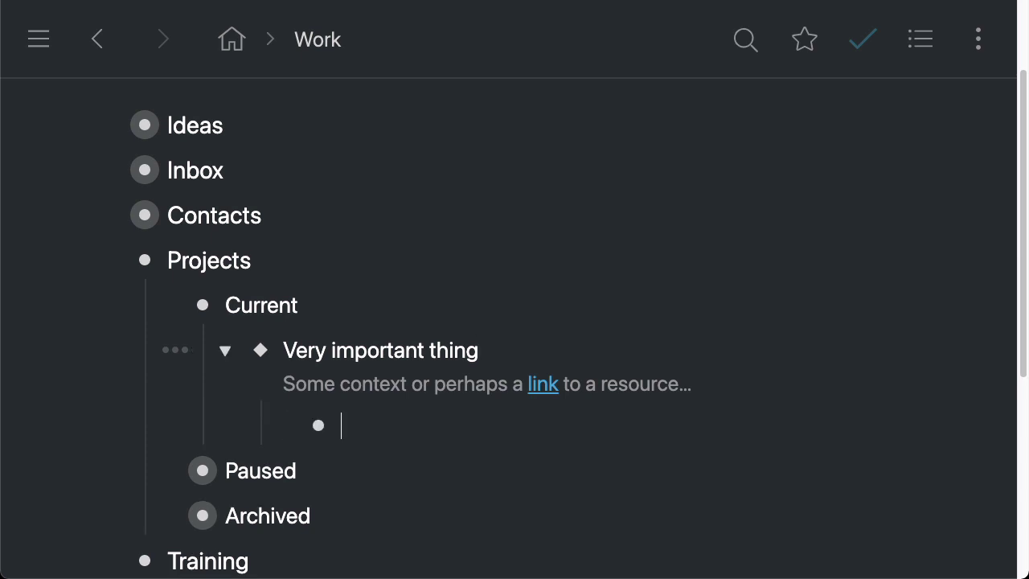
{"action": "type", "text": "Important"}
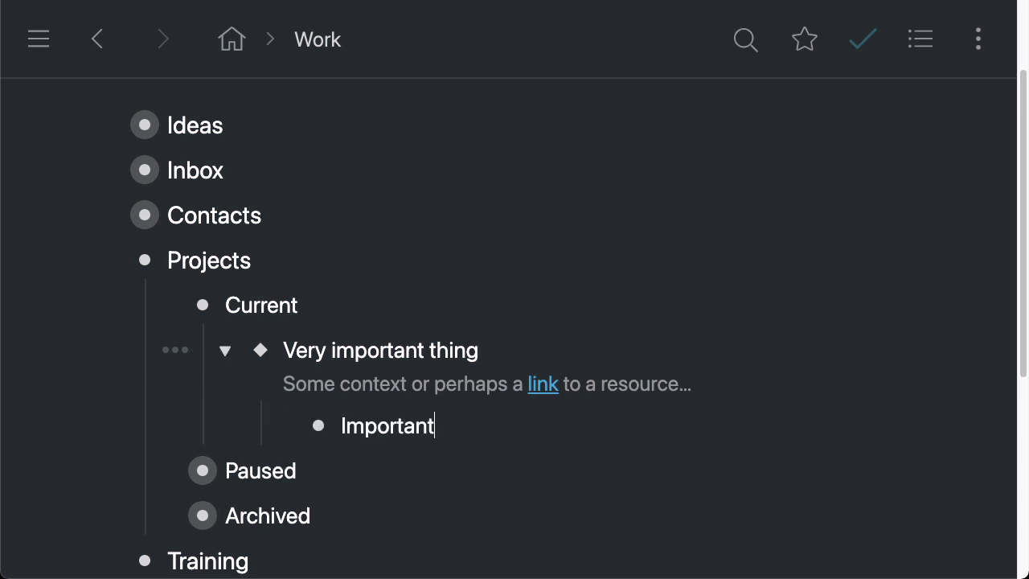
{"action": "type", "text": " detail"}
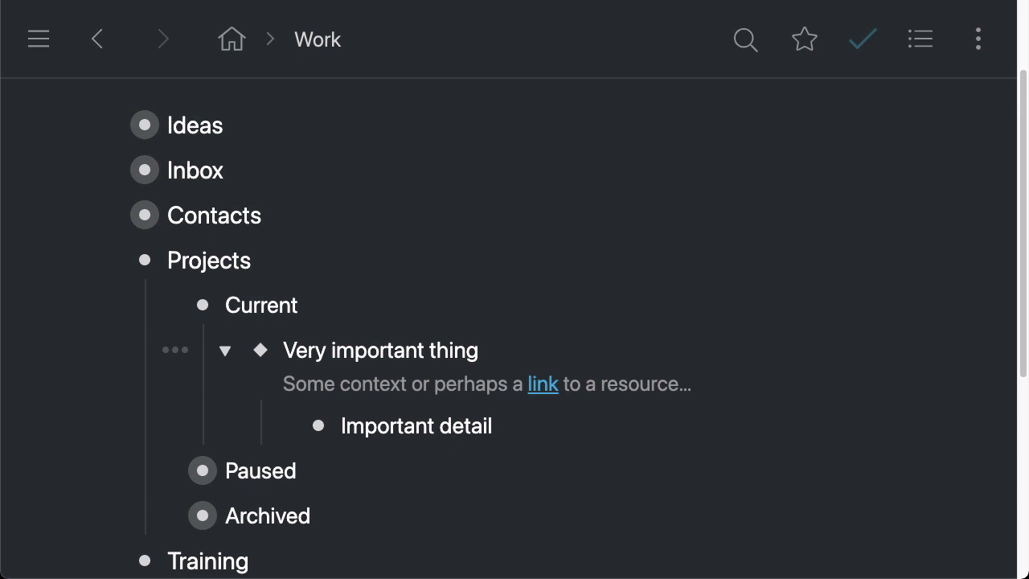
{"action": "key", "text": "ctrl+shift+d"}
{"action": "key", "text": "ctrl+shift+d"}
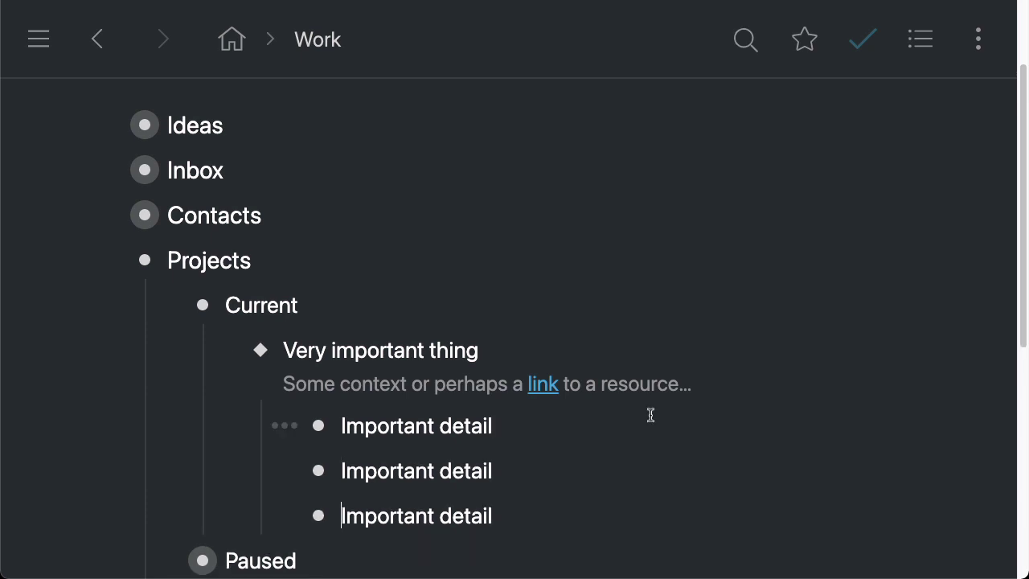
Examine the mirrored Very important thing and its child bullets on the Work, Projects and Current pages
{"action": "scroll", "coordinate": [610, 450], "scroll_direction": "down", "scroll_amount": 1}
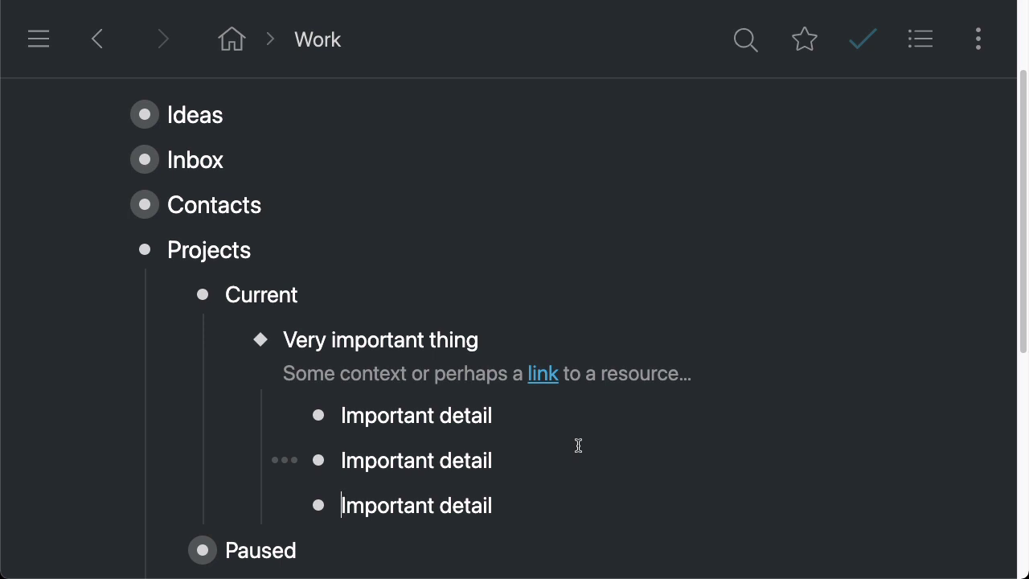
{"action": "left_click_drag", "start_coordinate": [479, 341], "coordinate": [273, 341]}
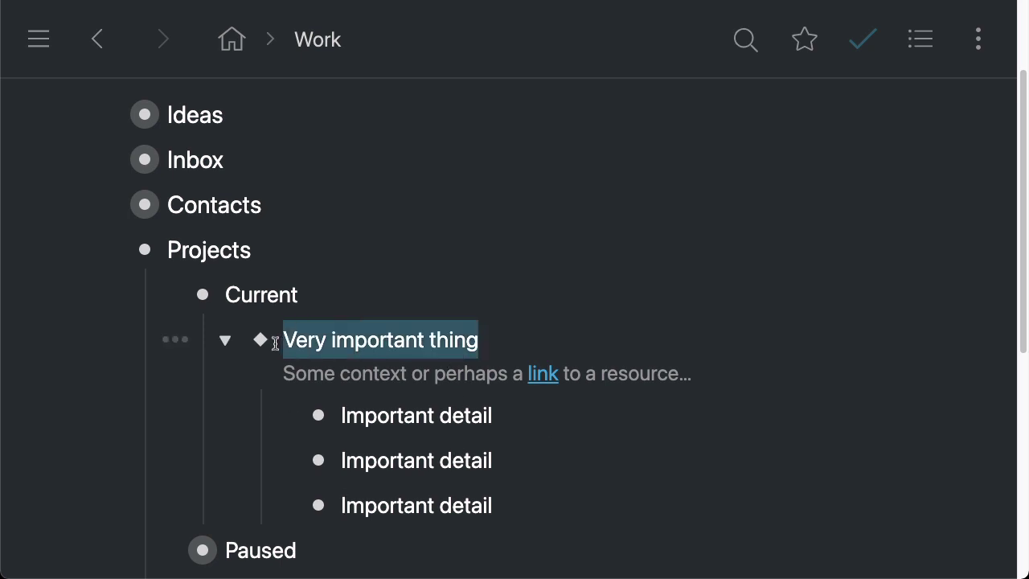
{"action": "left_click", "coordinate": [494, 416]}
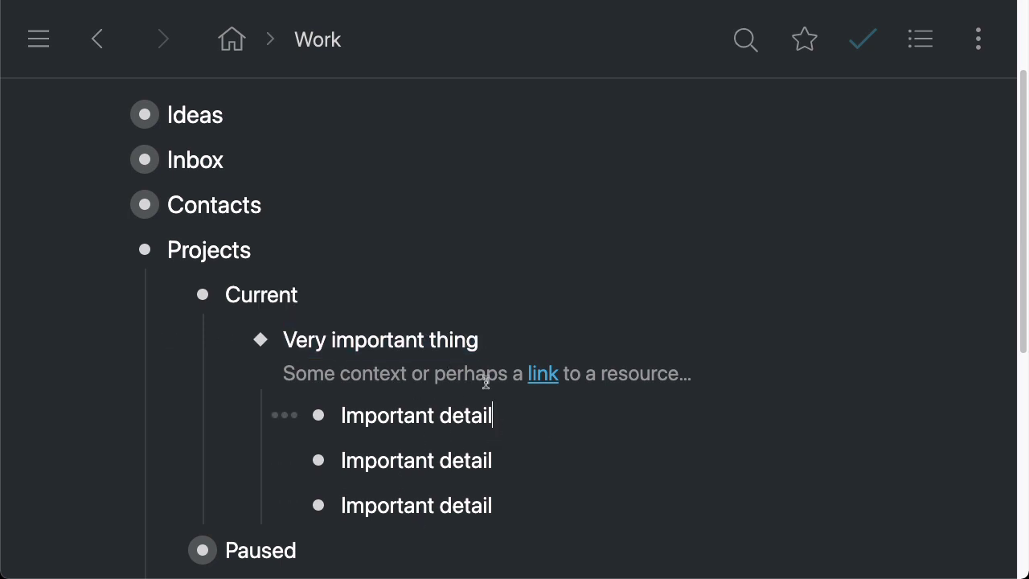
{"action": "left_click", "coordinate": [145, 249]}
{"action": "scroll", "coordinate": [413, 324], "scroll_direction": "down", "scroll_amount": 2}
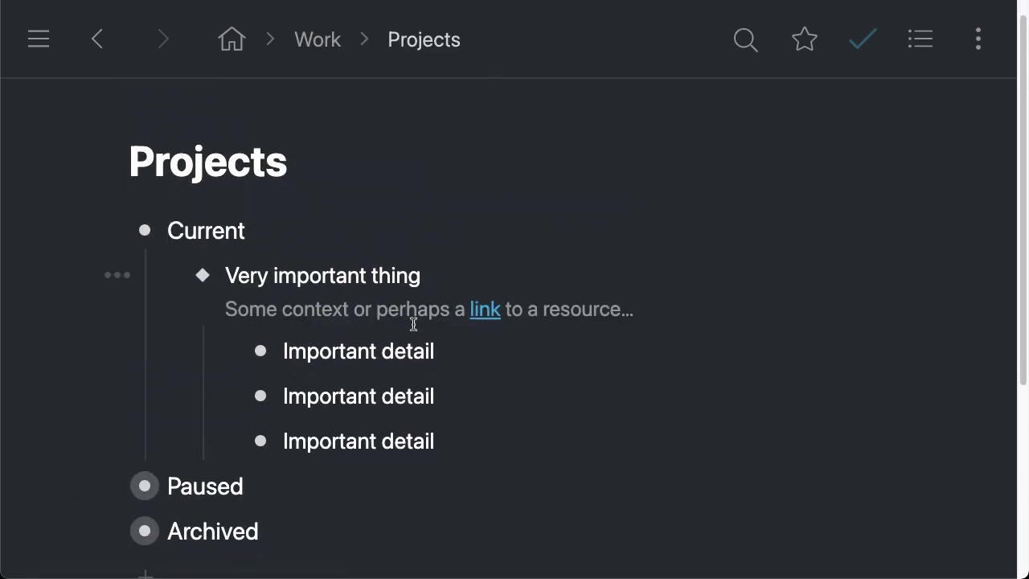
{"action": "left_click", "coordinate": [144, 108]}
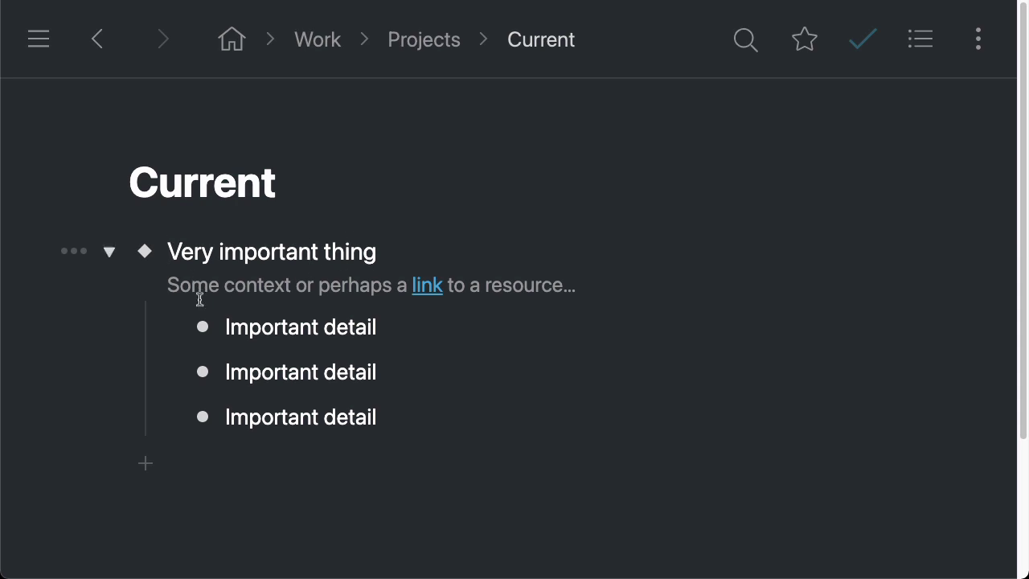
{"action": "left_click_drag", "start_coordinate": [202, 321], "coordinate": [427, 426]}
{"action": "left_click", "coordinate": [445, 406]}
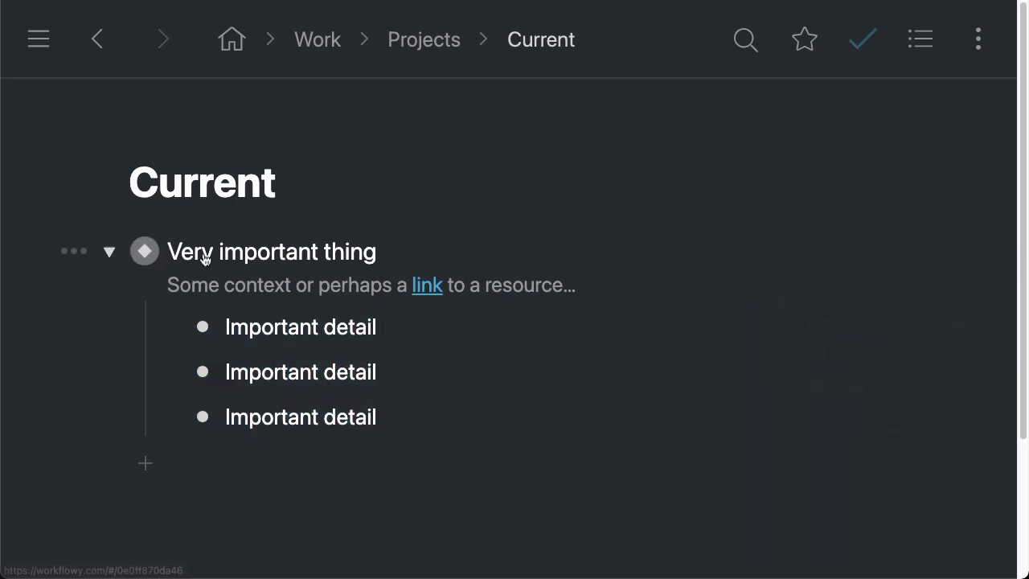
View the list of mirrors for Very important thing and go to the Journal page from its source path
{"action": "left_click", "coordinate": [74, 251]}
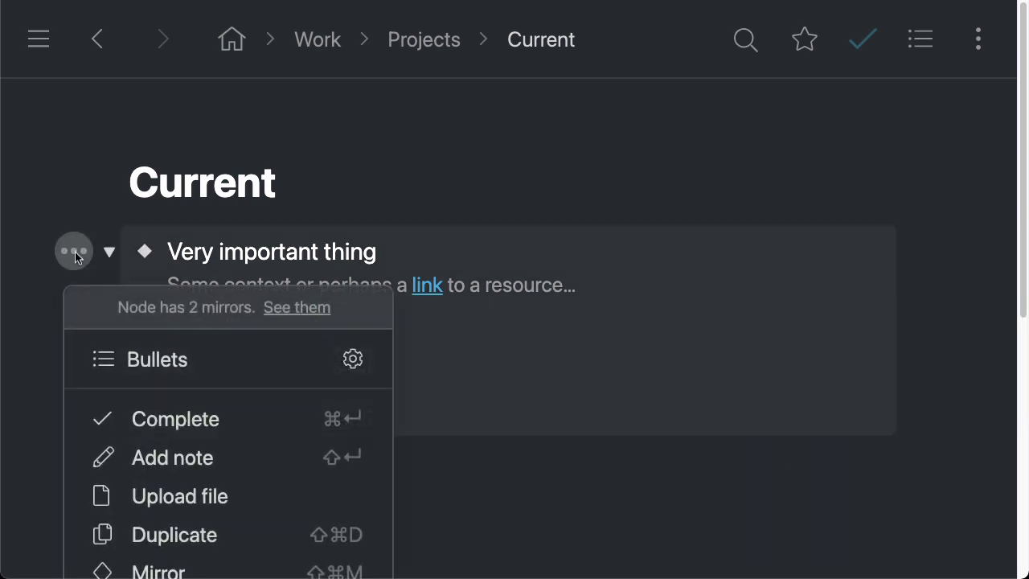
{"action": "left_click", "coordinate": [312, 313]}
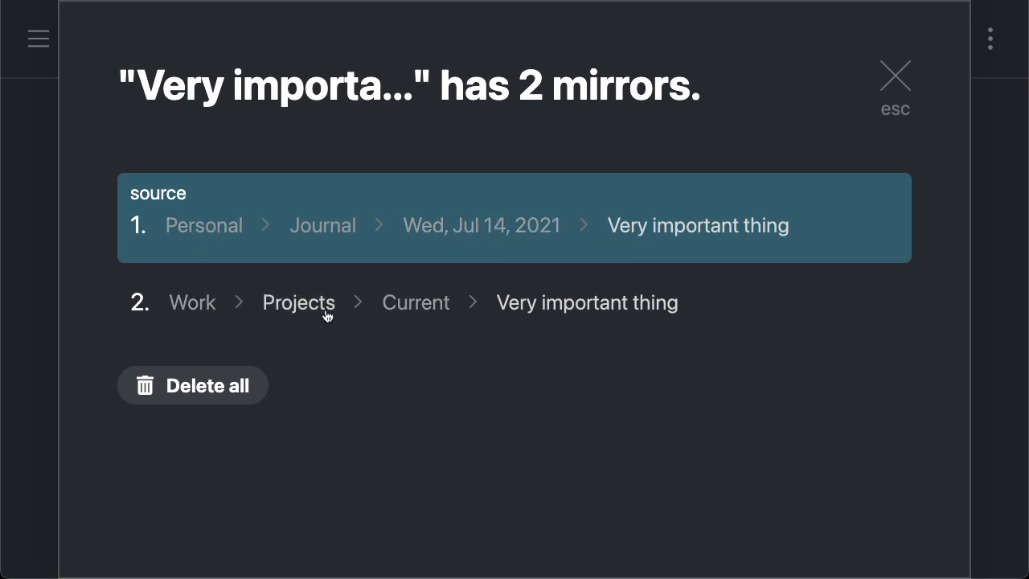
{"action": "left_click", "coordinate": [322, 228]}
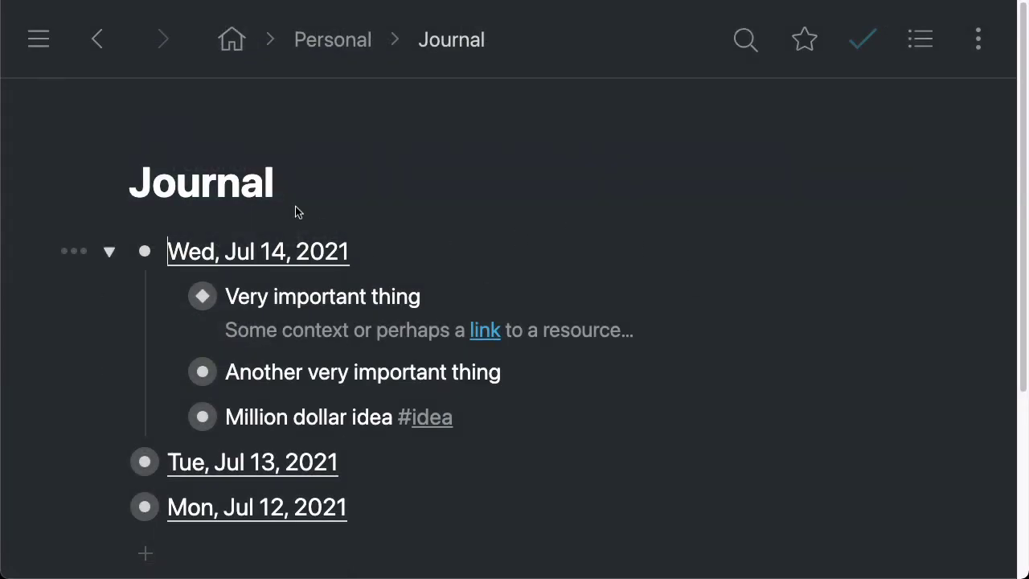
Expand Very important thing in the Wed, Jul 14, 2021 journal entry to check its child bullets, and return to the home outline
{"action": "left_click", "coordinate": [167, 296]}
{"action": "left_click_drag", "start_coordinate": [466, 360], "coordinate": [498, 319]}
{"action": "left_click", "coordinate": [489, 440]}
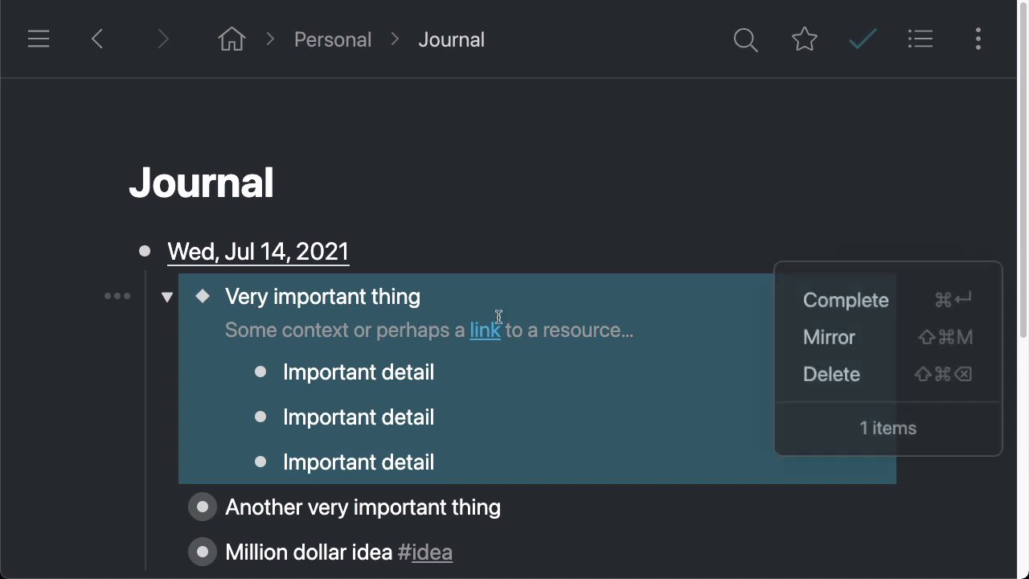
{"action": "left_click", "coordinate": [502, 300]}
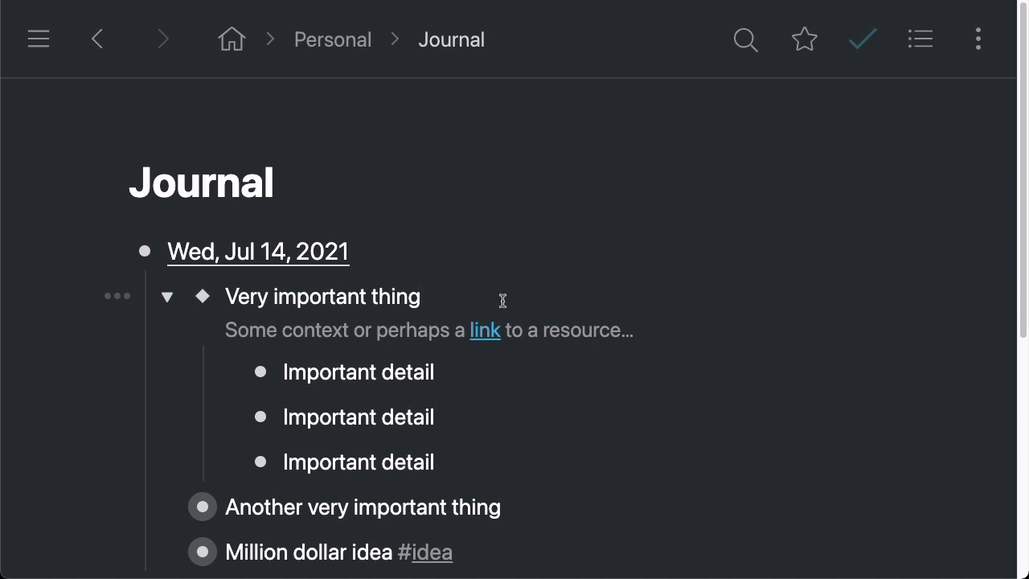
{"action": "key", "text": "ctrl+comma"}
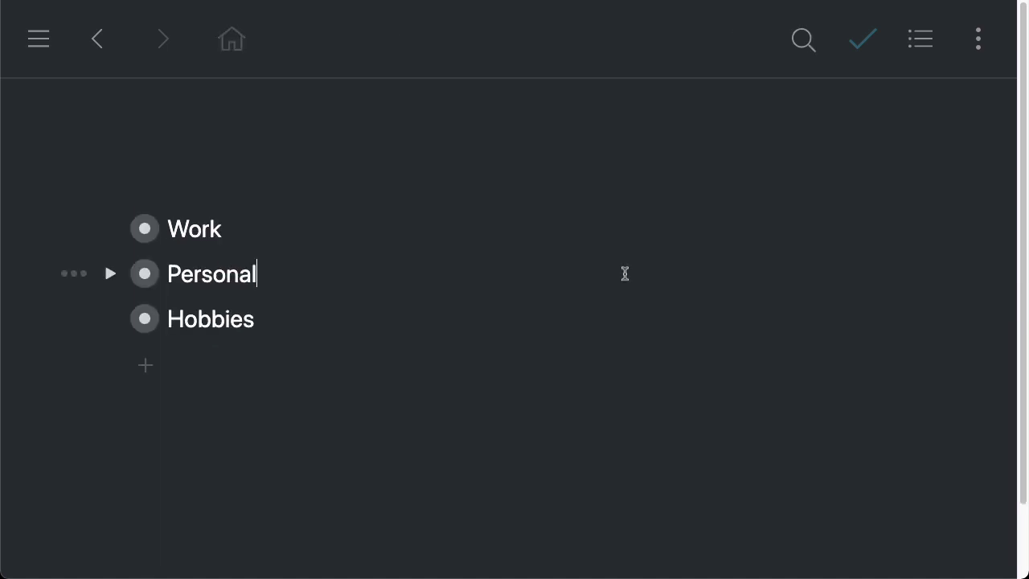